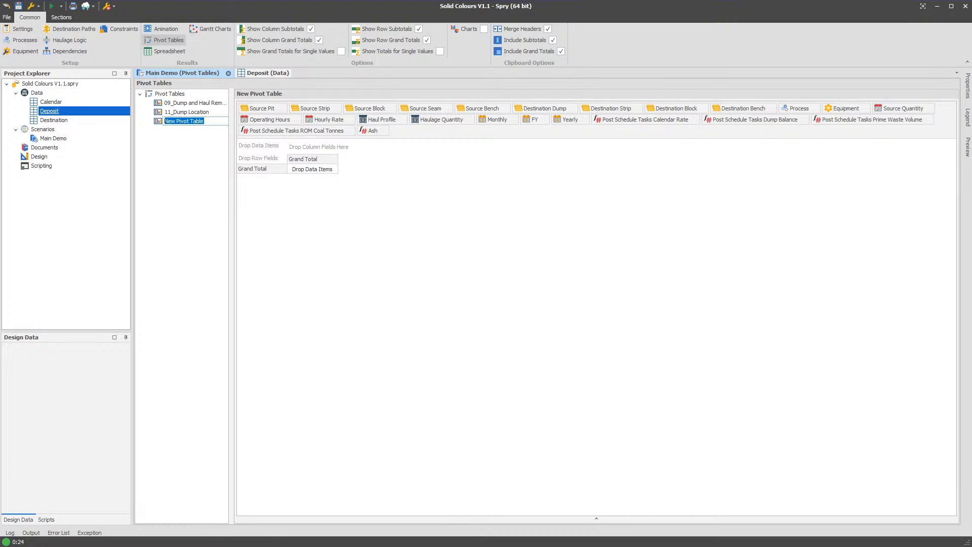
- Bring up the Notepad troubleshooting notes, and return to Spry to add Ash as the new pivot table's data item
{"action": "key", "text": "alt+Tab"}
{"action": "left_click_drag", "start_coordinate": [971, 310], "coordinate": [421, 240]}
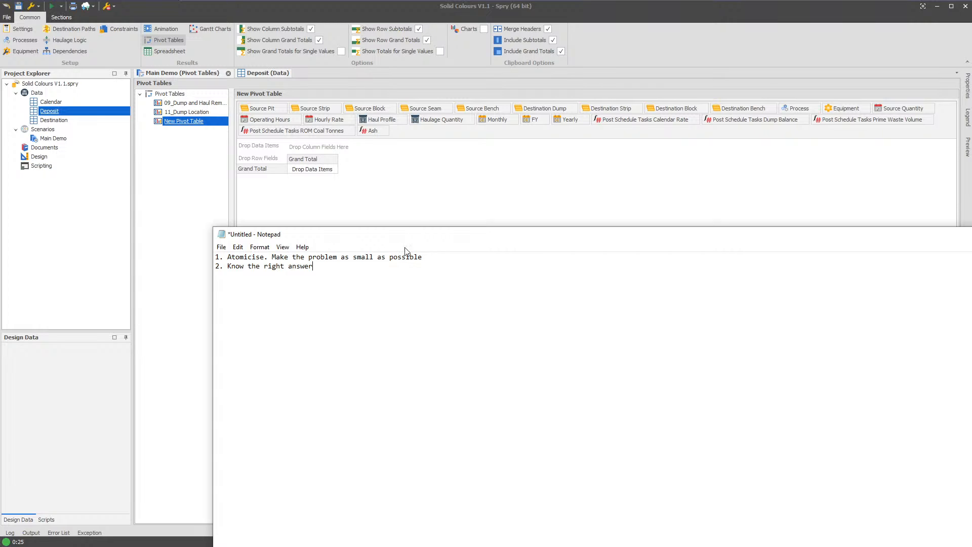
{"action": "left_click", "coordinate": [417, 213]}
{"action": "left_click_drag", "start_coordinate": [375, 132], "coordinate": [256, 147]}
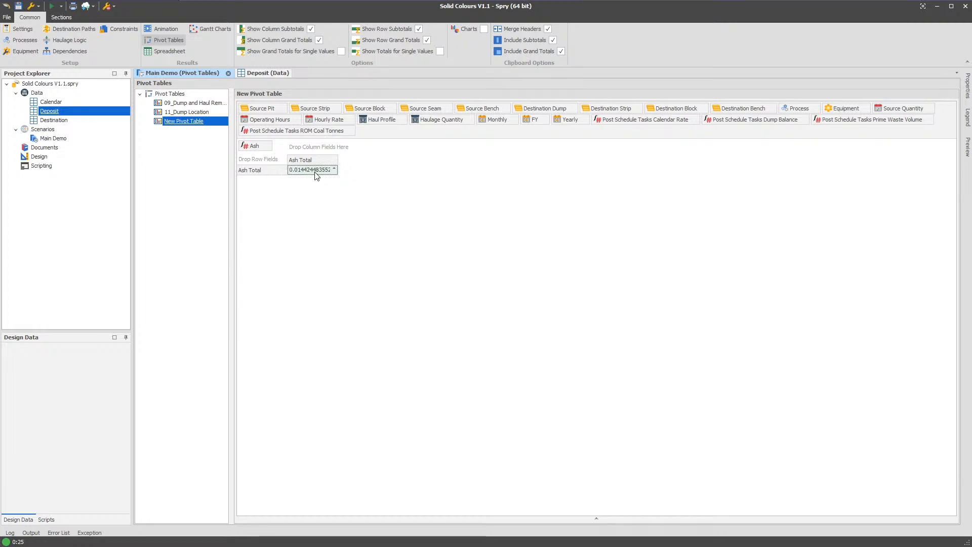
- Set the format string of the Ash custom field to the 0.00% percentage format
{"action": "left_click", "coordinate": [61, 17]}
{"action": "left_click", "coordinate": [83, 26]}
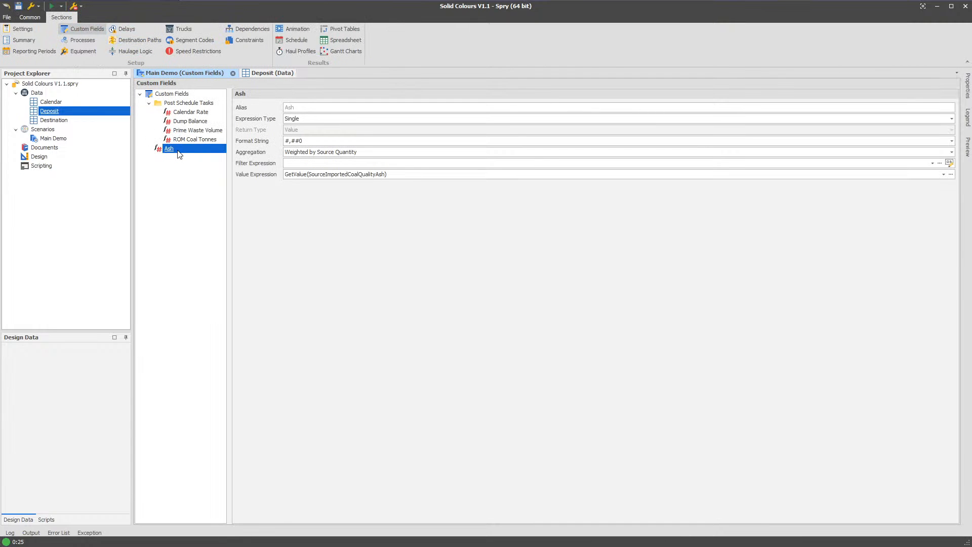
{"action": "left_click", "coordinate": [312, 142]}
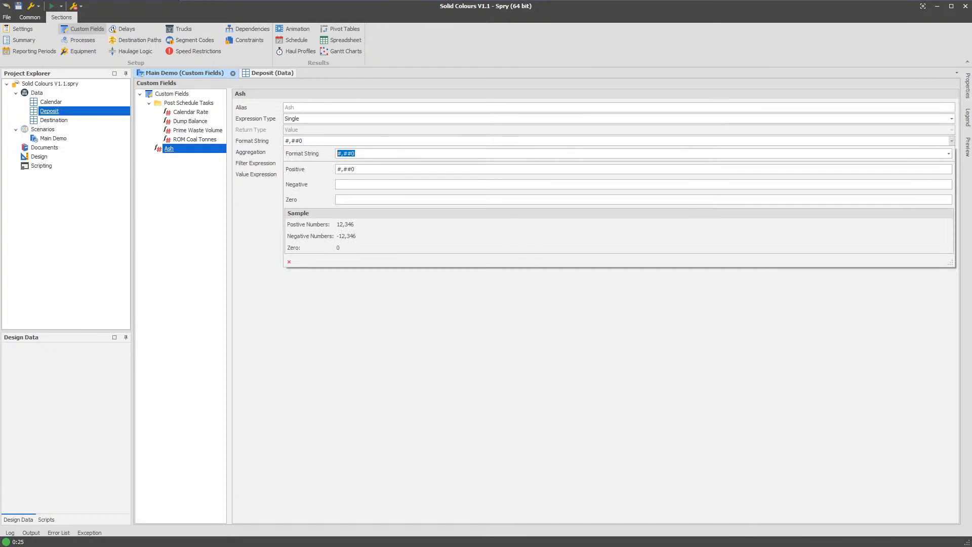
{"action": "left_click", "coordinate": [948, 153]}
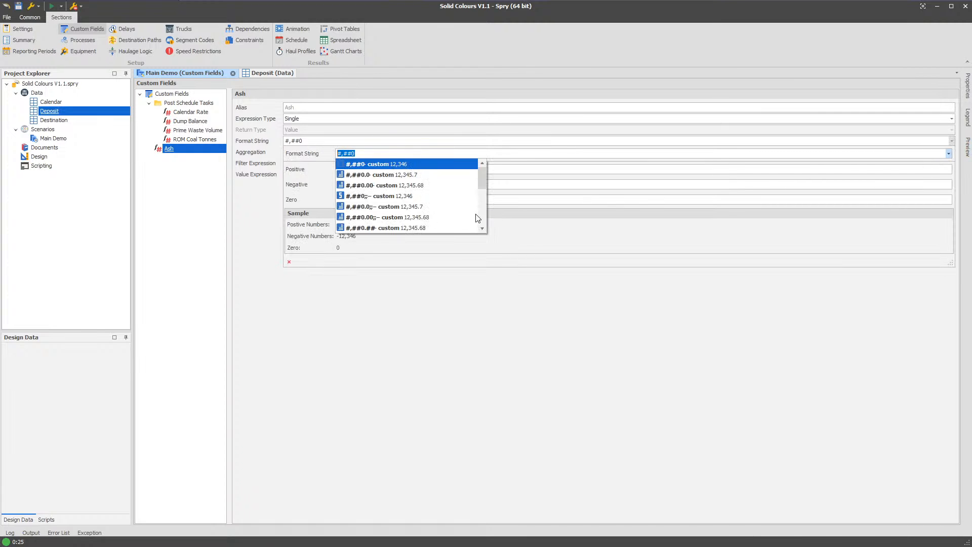
{"action": "scroll", "coordinate": [441, 218], "scroll_direction": "down", "scroll_amount": 2}
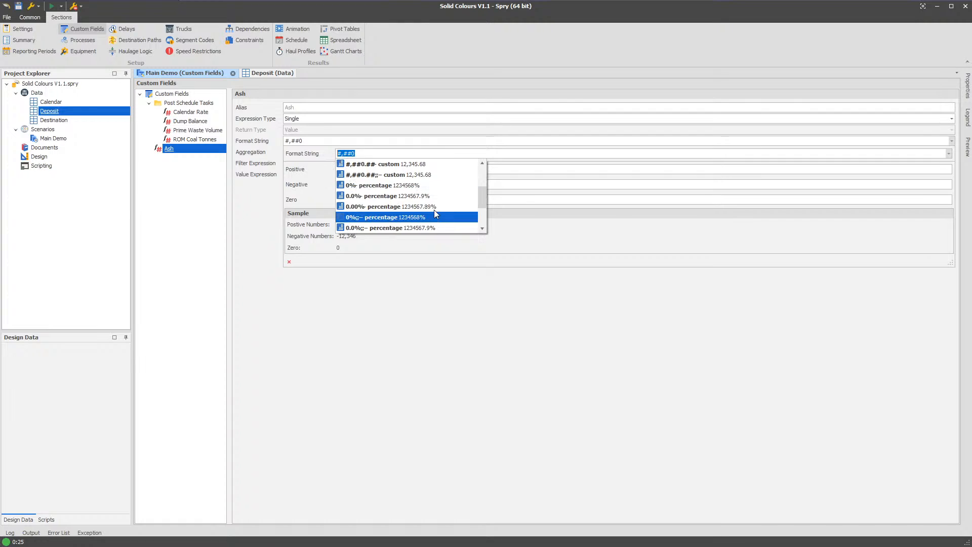
{"action": "left_click", "coordinate": [434, 208]}
{"action": "left_click", "coordinate": [282, 260]}
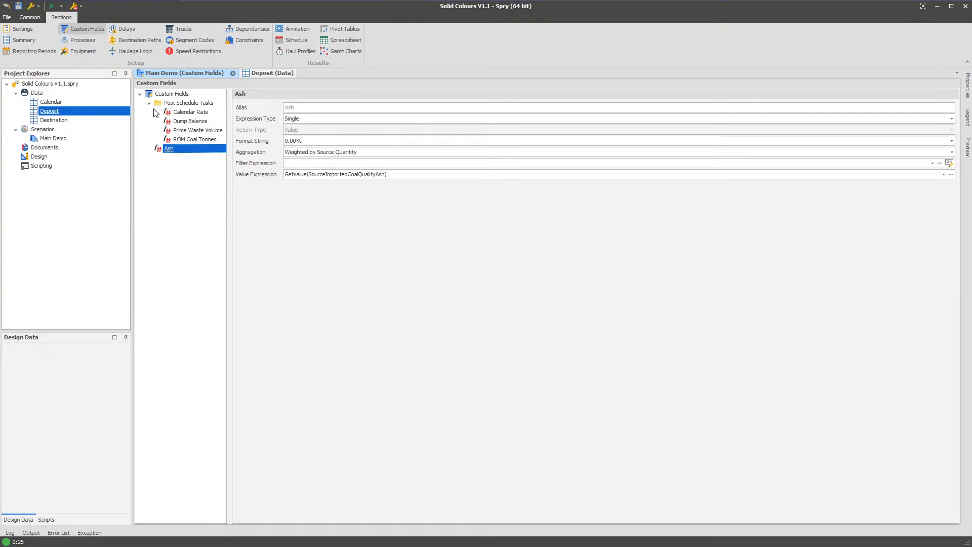
- Return to the new pivot table and break Ash down by the Yearly field across the columns
{"action": "right_click", "coordinate": [172, 93]}
{"action": "left_click", "coordinate": [212, 115]}
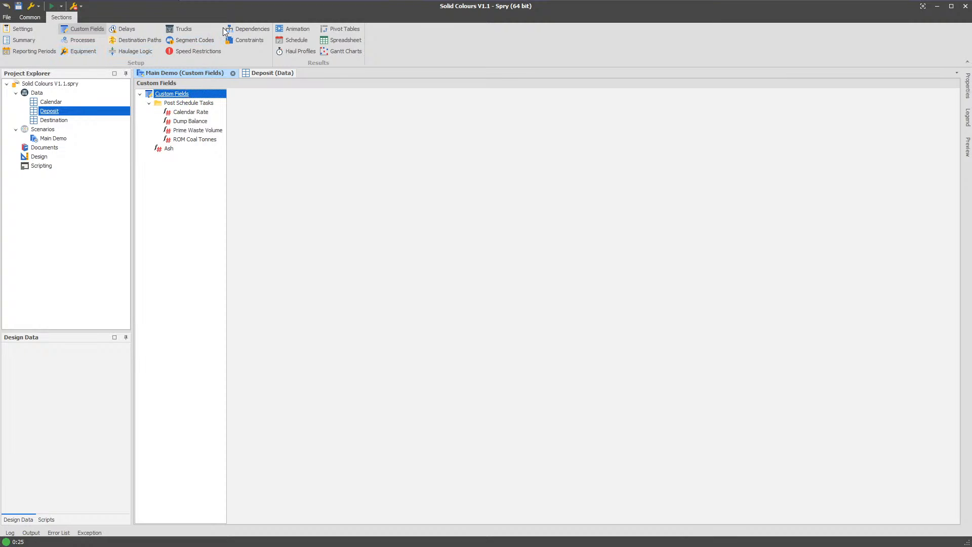
{"action": "left_click", "coordinate": [341, 29]}
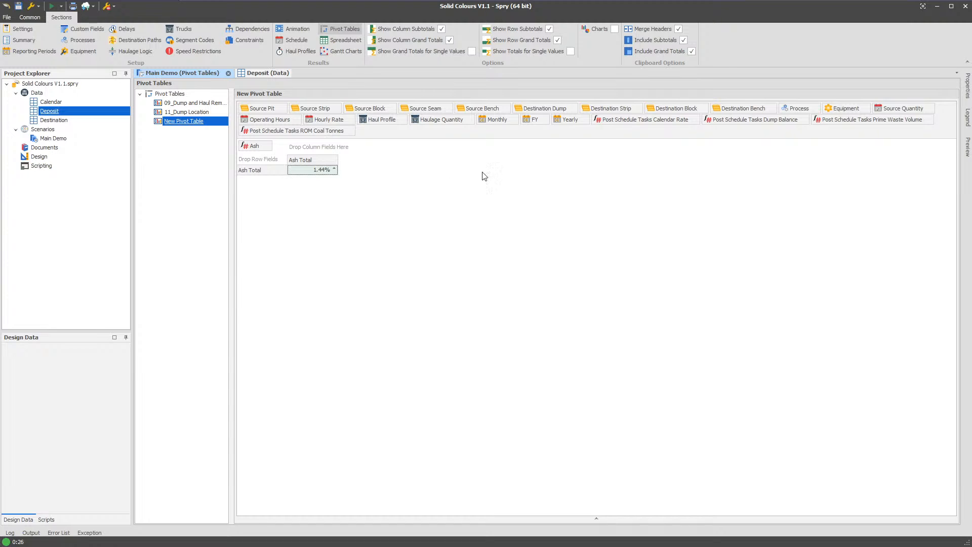
{"action": "left_click_drag", "start_coordinate": [567, 124], "coordinate": [318, 151]}
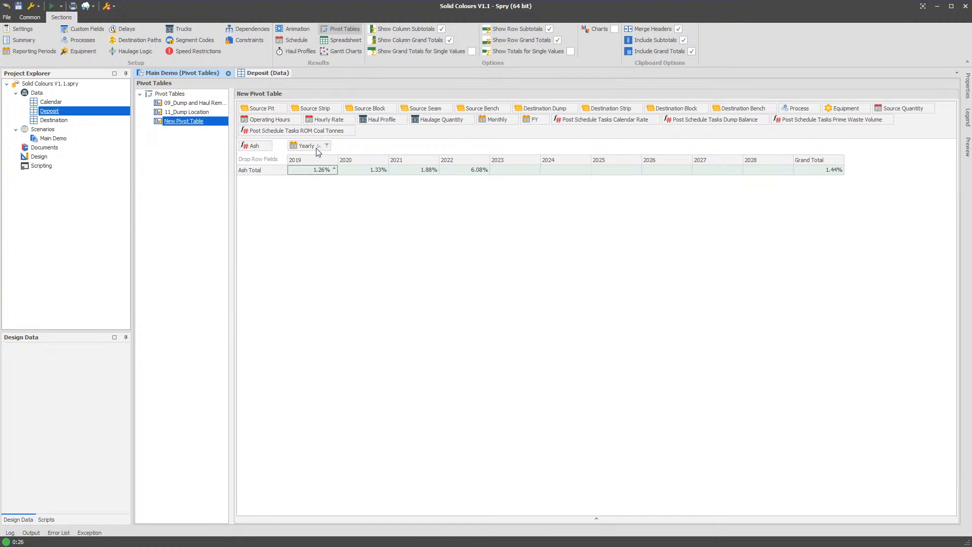
- Switch to the Notepad notes and replace the text of point 2 with "Find the first time."
{"action": "key", "text": "alt+Tab"}
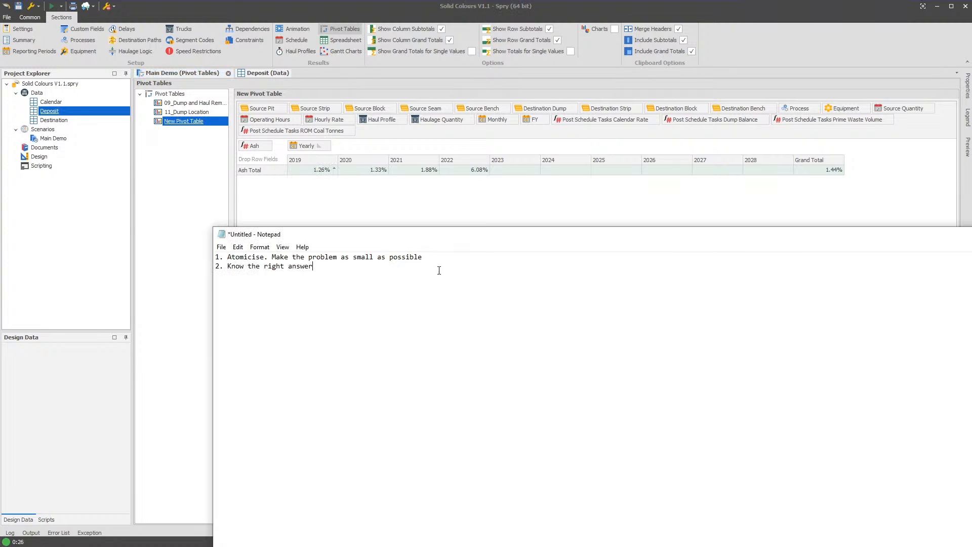
{"action": "left_click_drag", "start_coordinate": [314, 268], "coordinate": [367, 269]}
{"action": "left_click", "coordinate": [375, 269]}
{"action": "right_click", "coordinate": [230, 267]}
{"action": "left_click", "coordinate": [230, 267]}
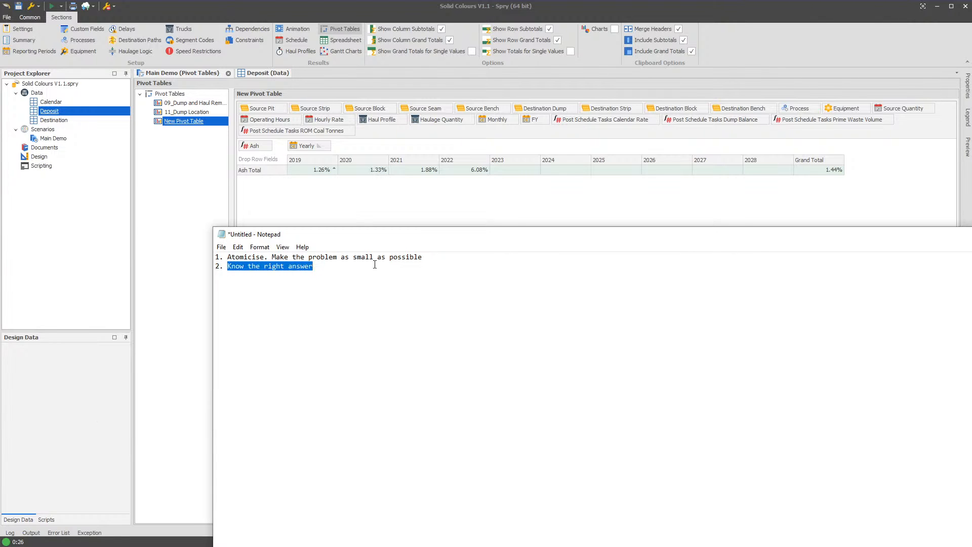
{"action": "type", "text": "Find the first tim"}
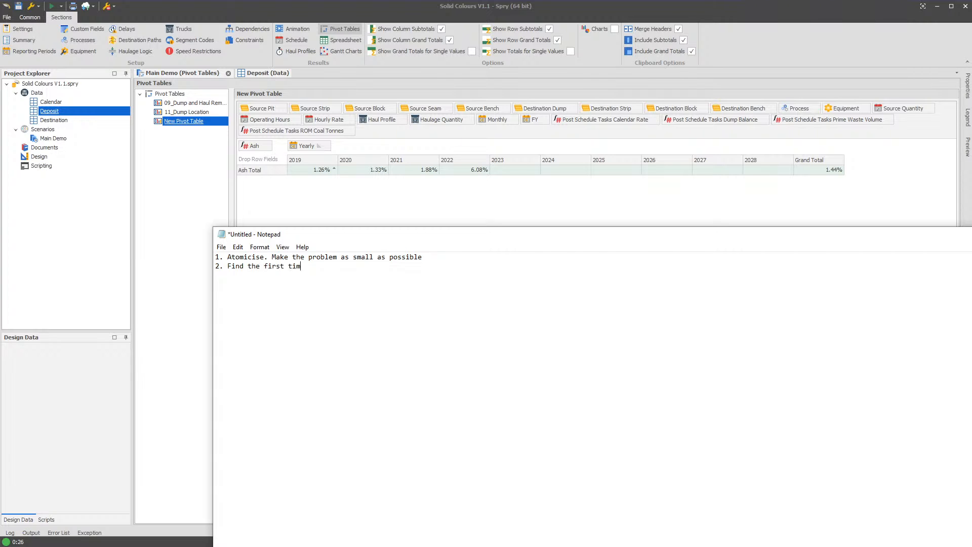
{"action": "type", "text": "e."}
- Return to Spry and navigate from the 2019 Ash total in the pivot table to its schedule tasks
{"action": "left_click", "coordinate": [358, 193]}
{"action": "right_click", "coordinate": [310, 172]}
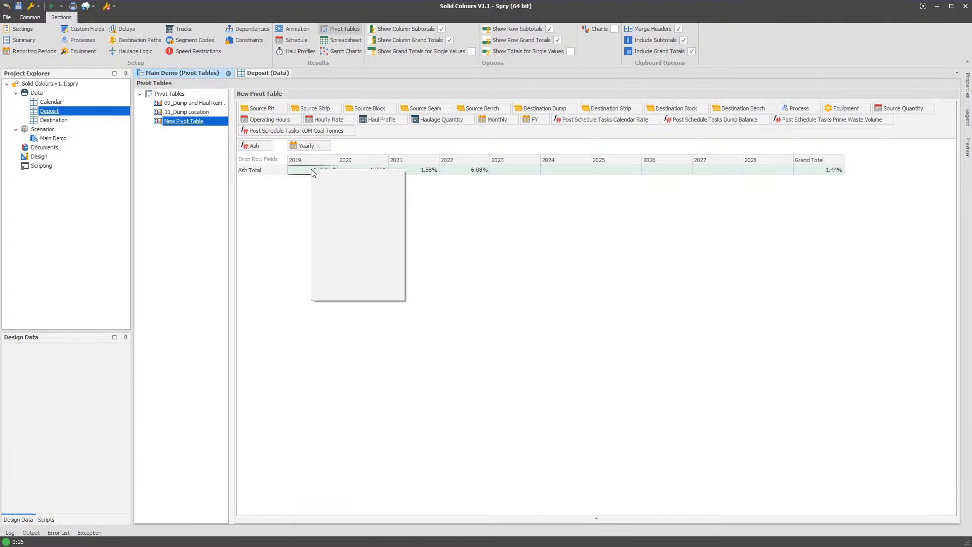
{"action": "left_click", "coordinate": [282, 191]}
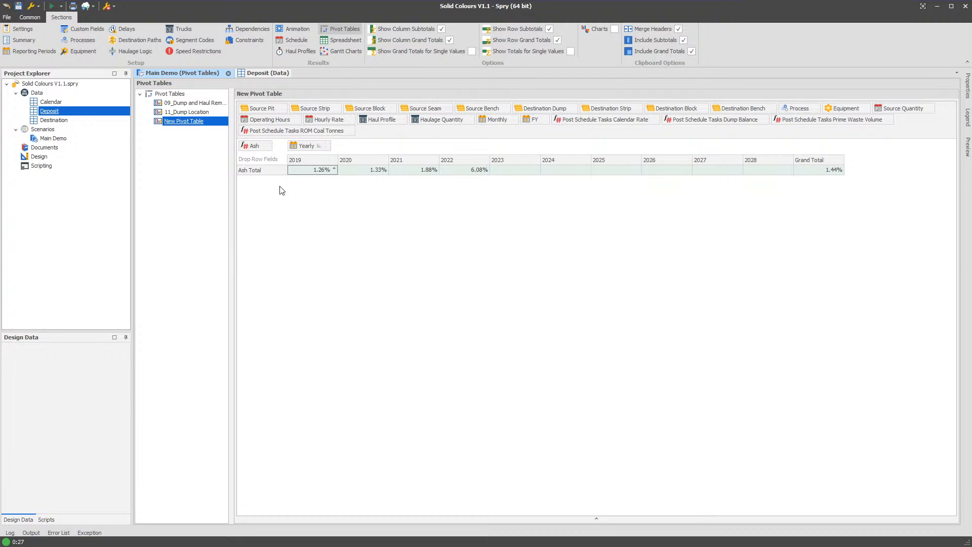
{"action": "right_click", "coordinate": [306, 171]}
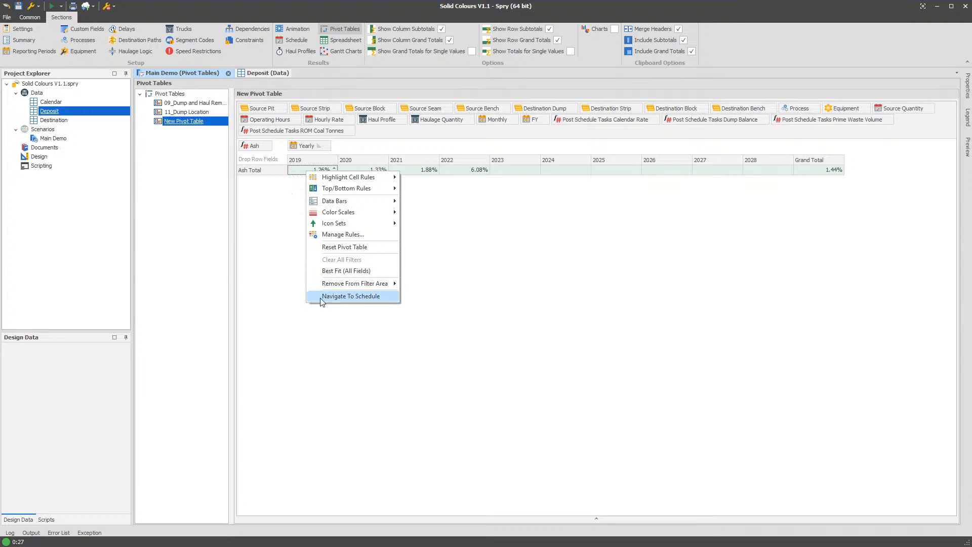
{"action": "left_click", "coordinate": [362, 296]}
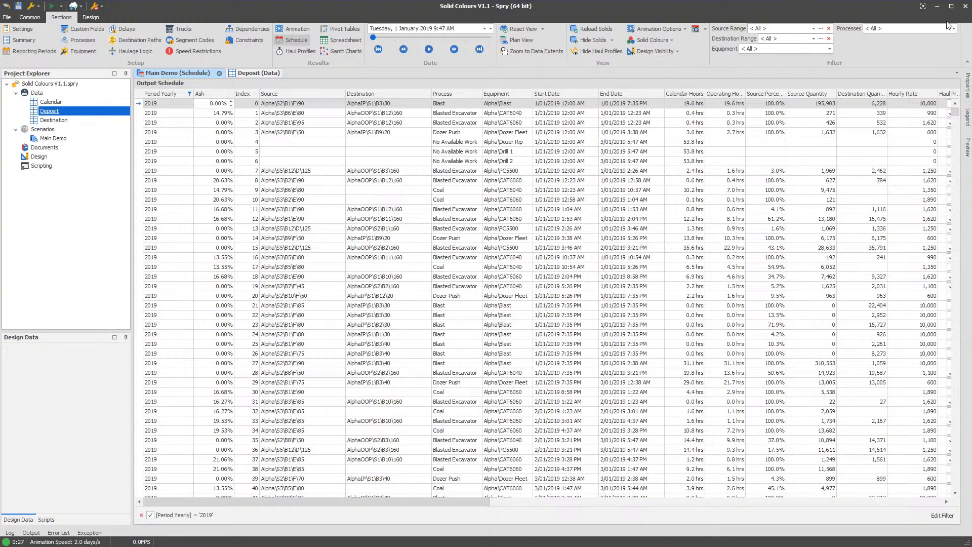
{"action": "left_click_drag", "start_coordinate": [961, 109], "coordinate": [962, 85]}
- Open a second Main Demo window, place it in a new vertical tab group and show the Animation in it
{"action": "right_click", "coordinate": [196, 74]}
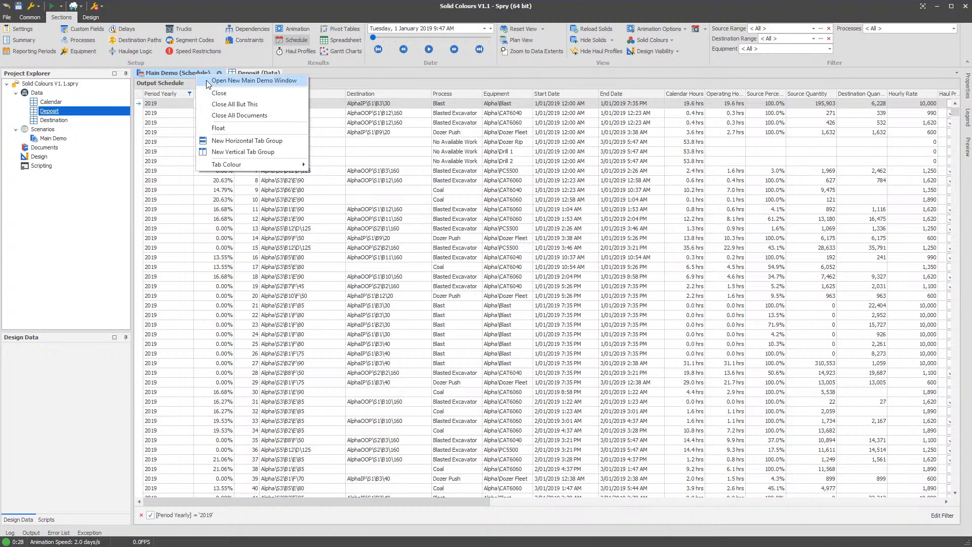
{"action": "key", "text": "Escape"}
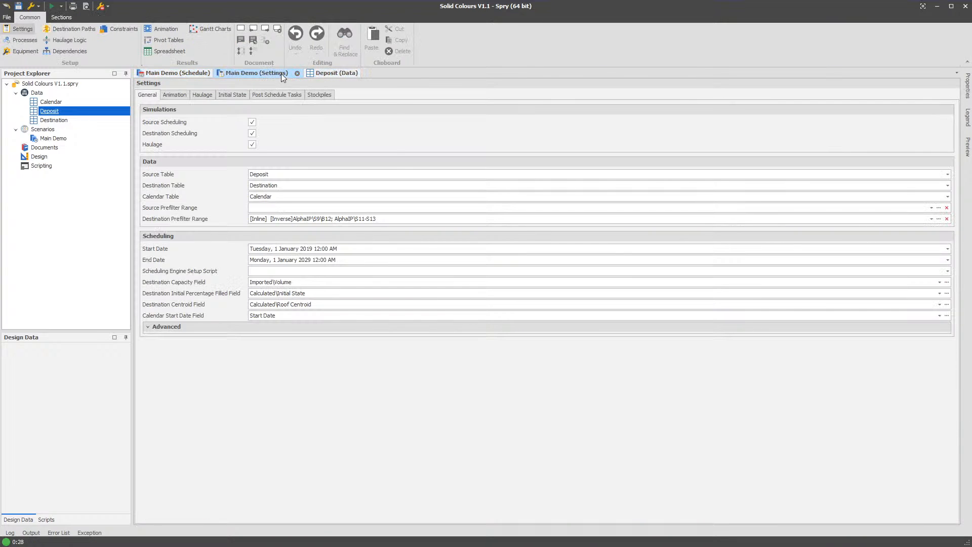
{"action": "right_click", "coordinate": [281, 74]}
{"action": "left_click", "coordinate": [390, 151]}
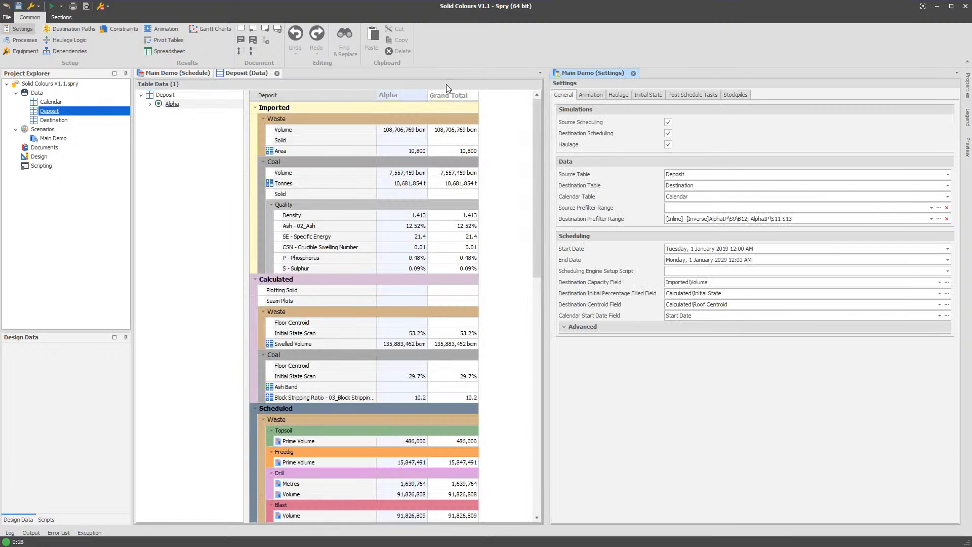
{"action": "left_click", "coordinate": [163, 34]}
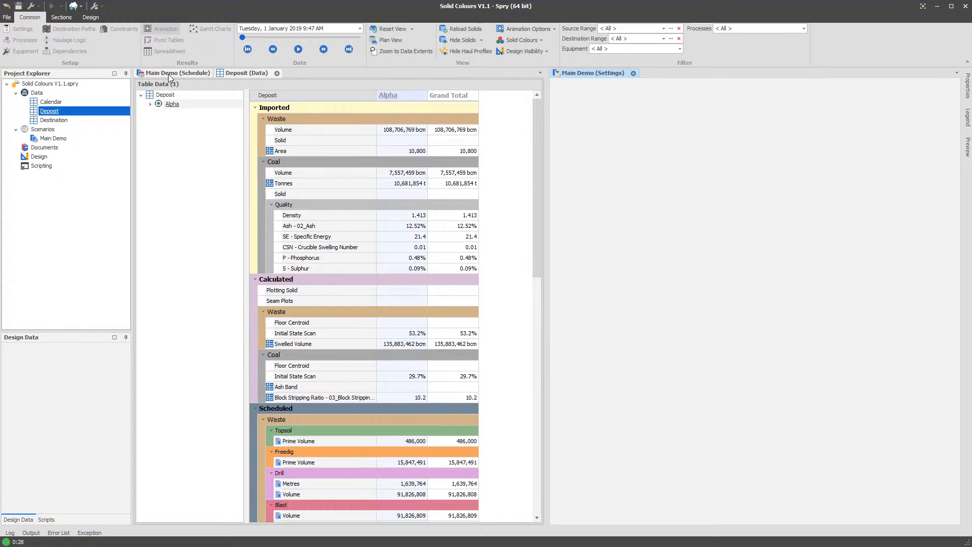
- In the output schedule, navigate from the Coal task at index 9 to its source node Alpha\S3\B6\E\80
{"action": "left_click", "coordinate": [168, 74]}
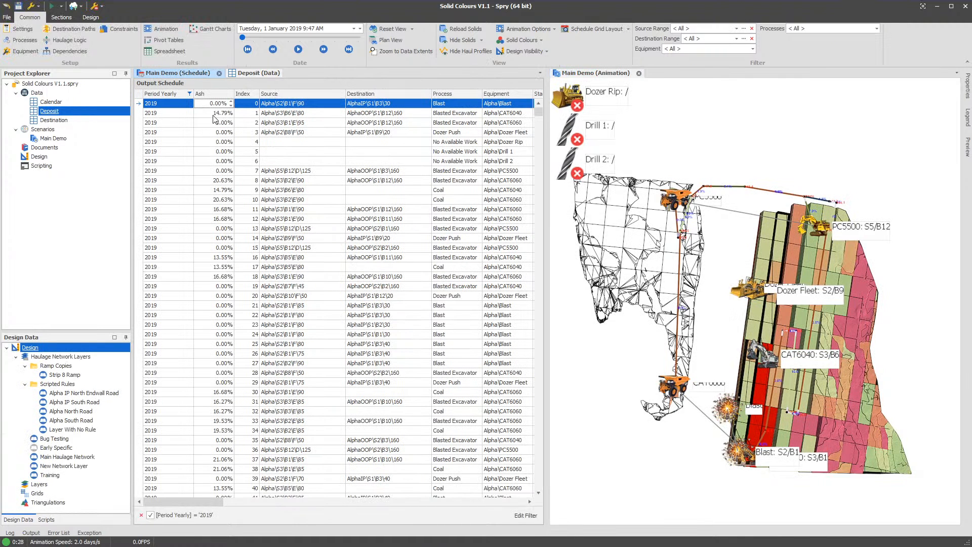
{"action": "left_click", "coordinate": [226, 192]}
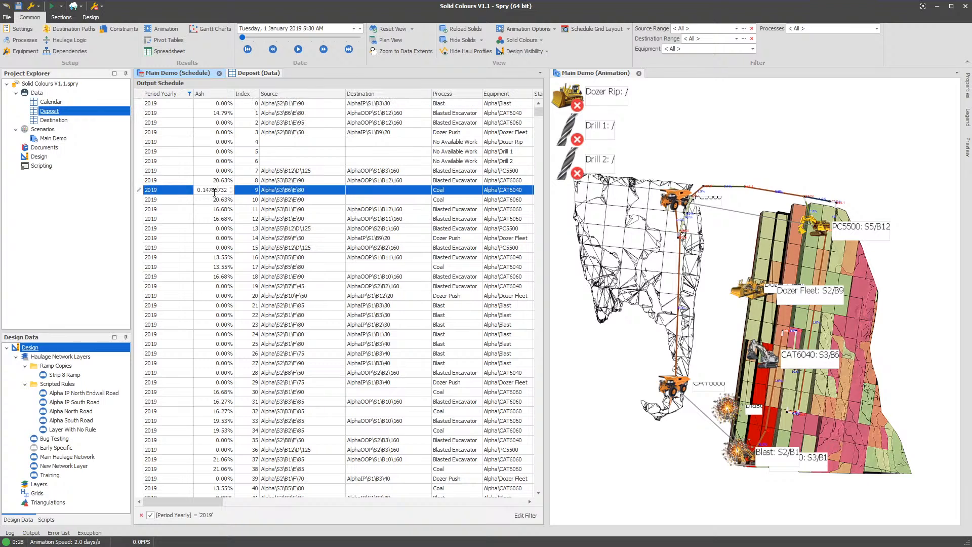
{"action": "left_click", "coordinate": [297, 191]}
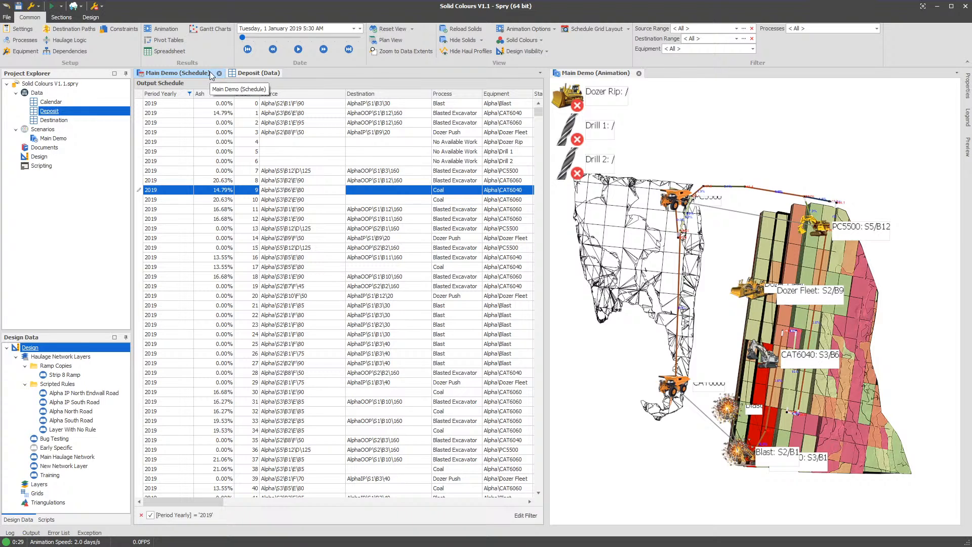
{"action": "left_click", "coordinate": [217, 191]}
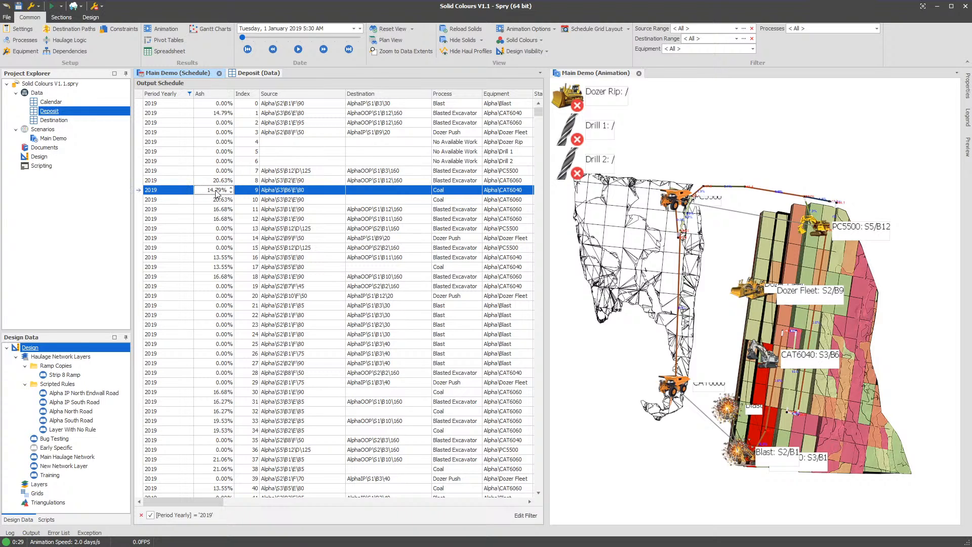
{"action": "right_click", "coordinate": [216, 191]}
{"action": "mouse_move", "coordinate": [263, 196]}
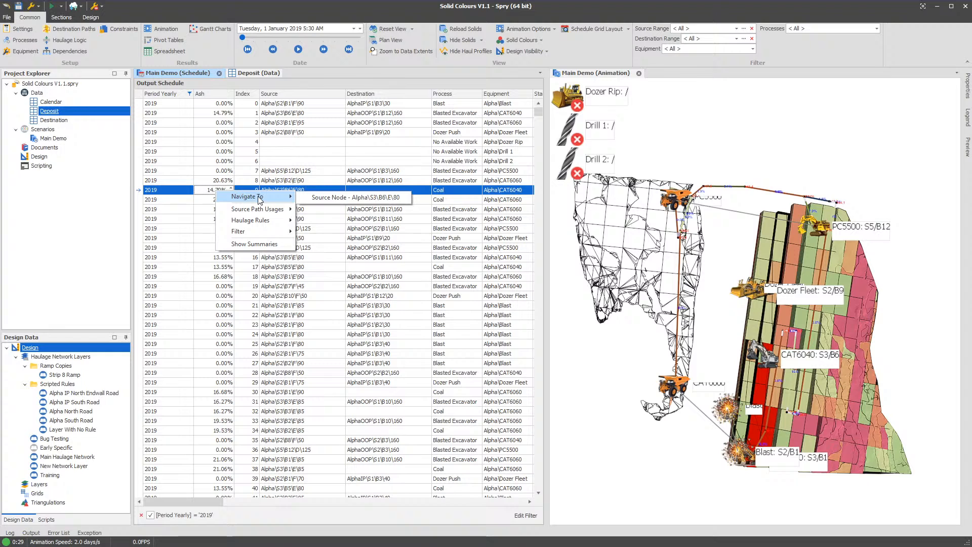
{"action": "left_click", "coordinate": [336, 198]}
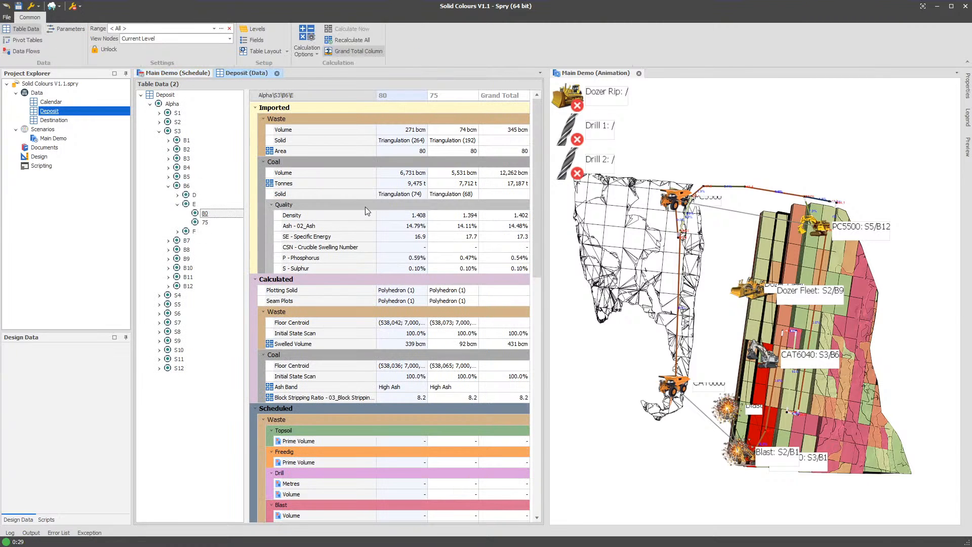
- Examine the Ash - 02_Ash quality of node 80 in the Deposit table, and that of the whole Alpha pit
{"action": "left_click", "coordinate": [386, 226]}
{"action": "left_click_drag", "start_coordinate": [386, 226], "coordinate": [441, 227]}
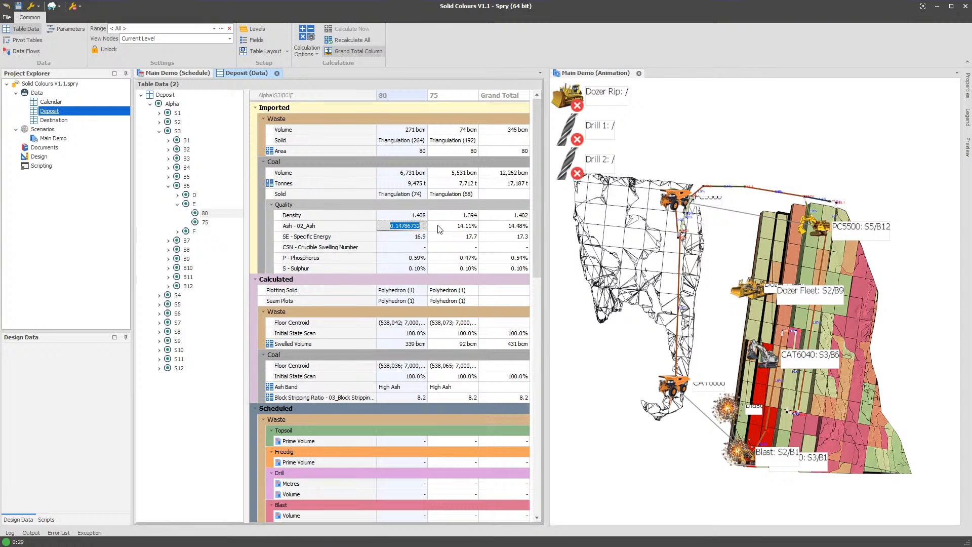
{"action": "left_click", "coordinate": [172, 104]}
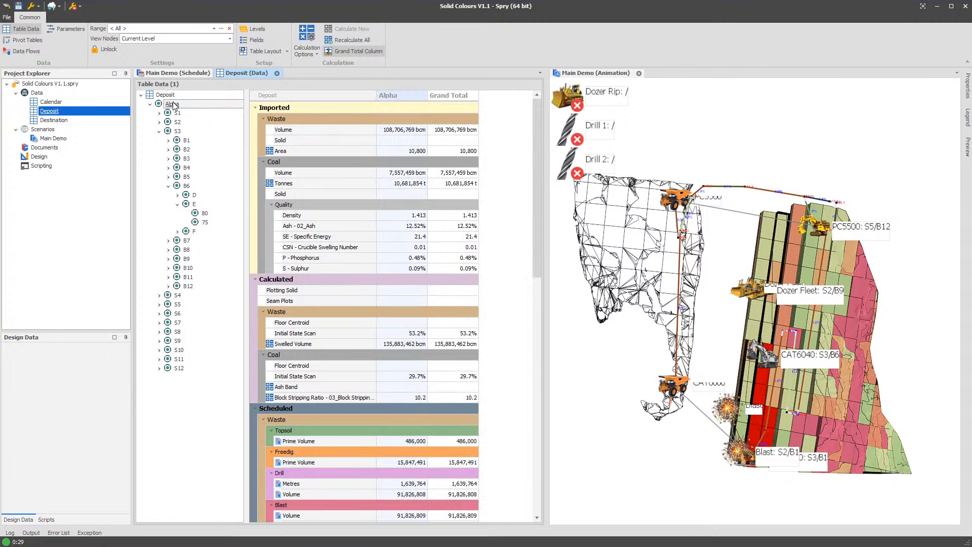
- Go back to the scenario's new pivot table and review the yearly Ash values and their grand total
{"action": "left_click", "coordinate": [184, 72]}
{"action": "left_click", "coordinate": [150, 41]}
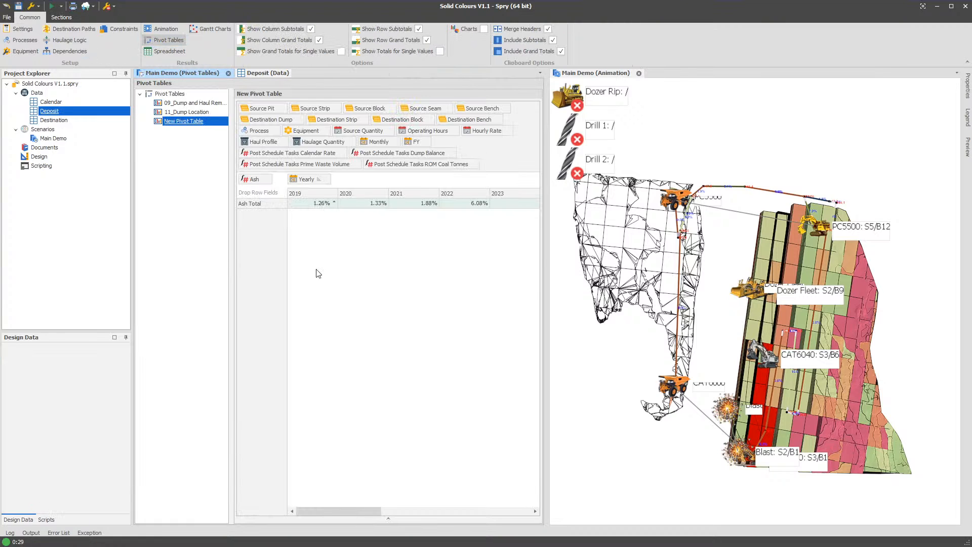
{"action": "left_click_drag", "start_coordinate": [331, 512], "coordinate": [527, 511]}
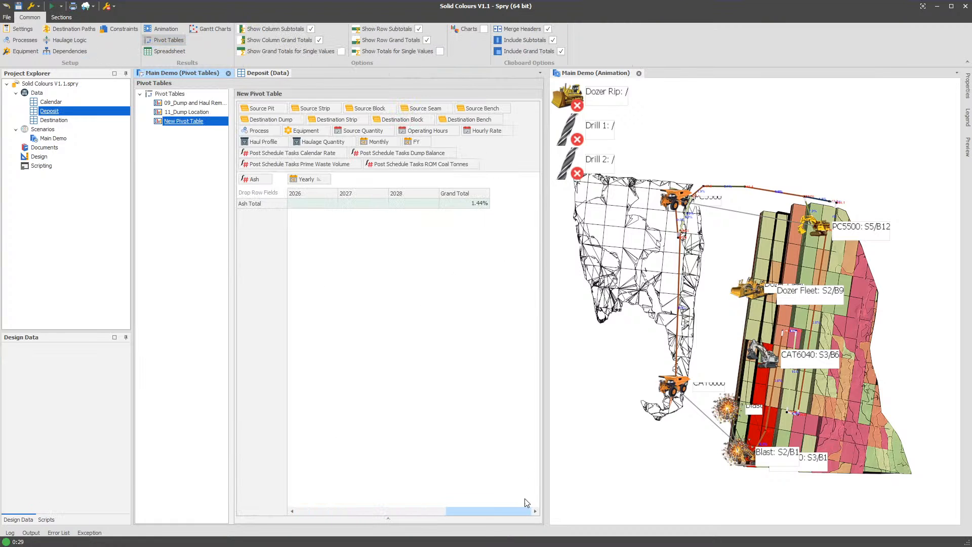
{"action": "left_click", "coordinate": [453, 205]}
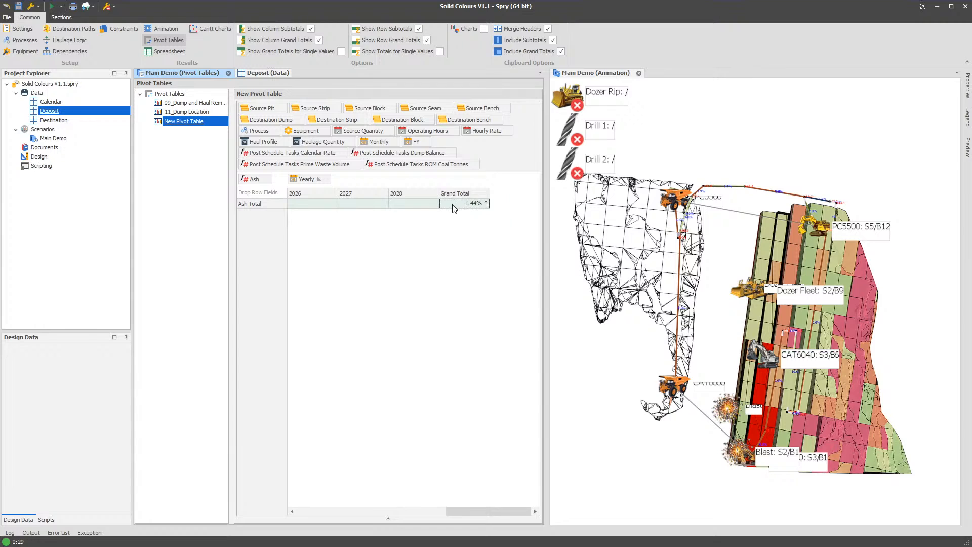
{"action": "left_click_drag", "start_coordinate": [496, 510], "coordinate": [317, 510]}
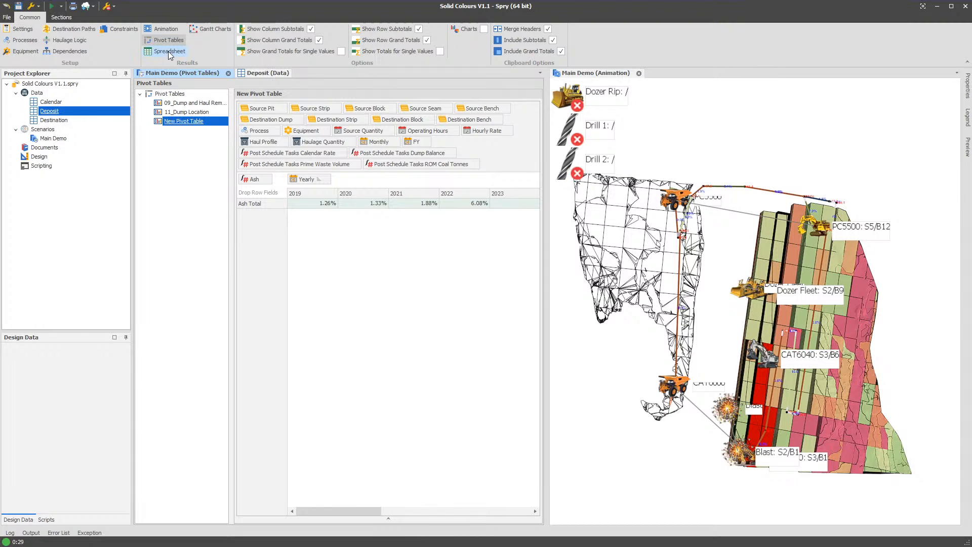
- Remove the Yearly field from the columns of the new pivot table
{"action": "left_click", "coordinate": [68, 18]}
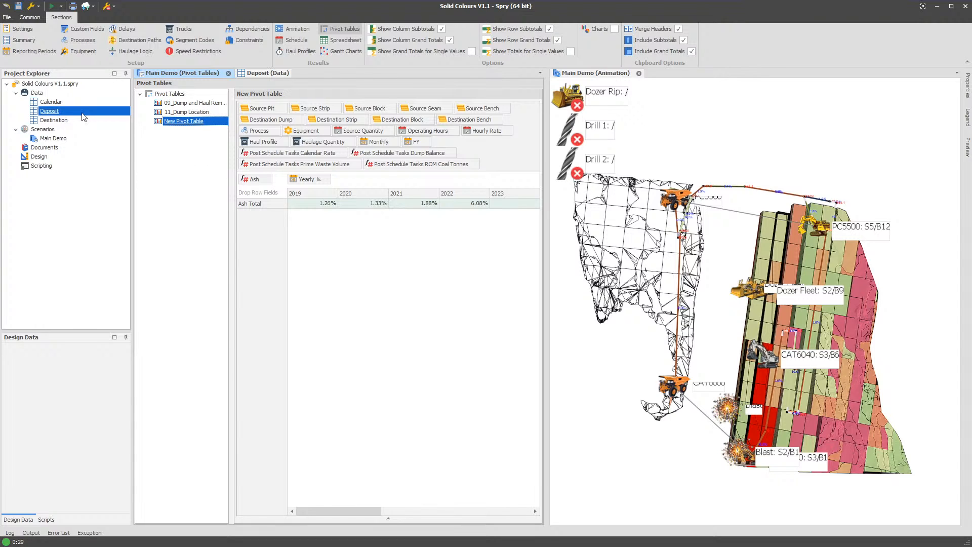
{"action": "left_click", "coordinate": [55, 102]}
{"action": "left_click", "coordinate": [196, 174]}
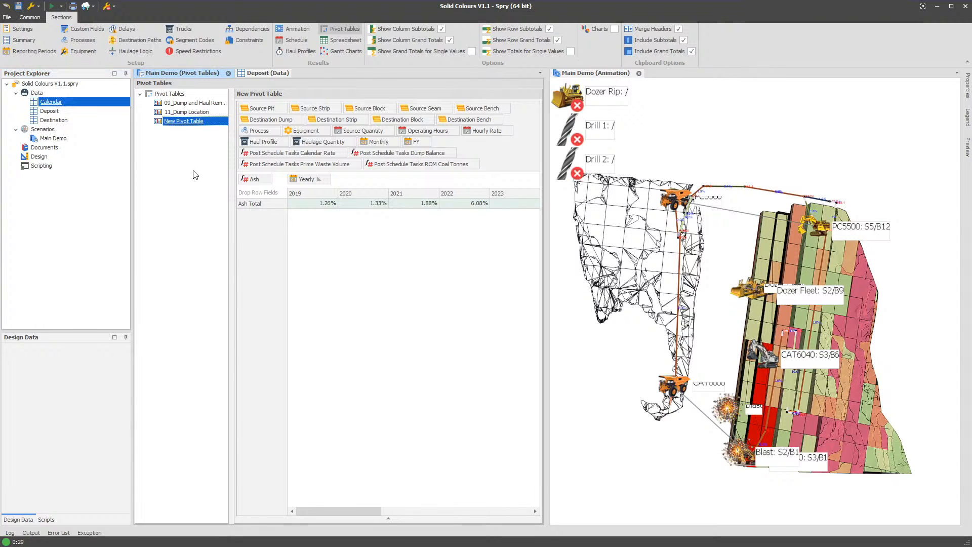
{"action": "left_click_drag", "start_coordinate": [310, 180], "coordinate": [503, 160]}
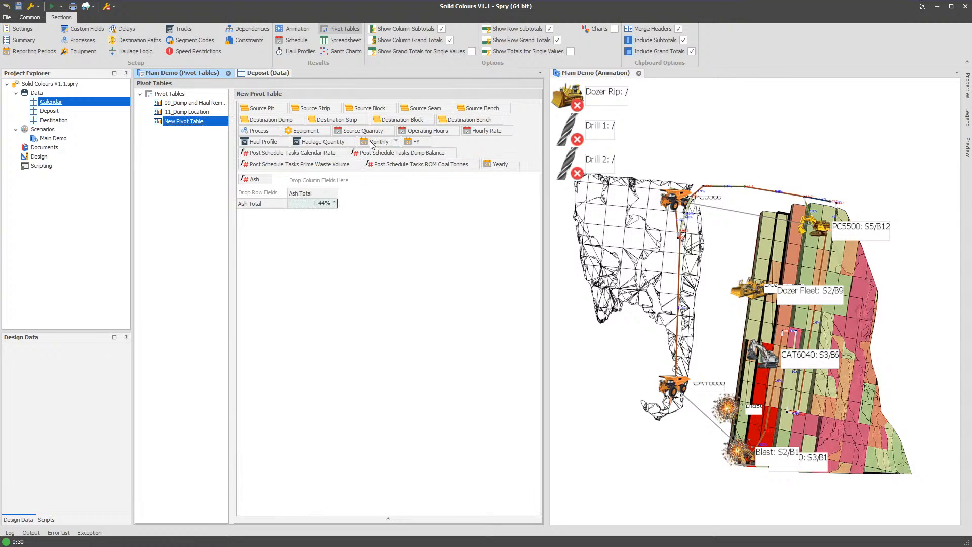
- Break the Ash total down by Monthly in the pivot table's columns and go to the schedule tasks behind January 2019
{"action": "left_click_drag", "start_coordinate": [372, 143], "coordinate": [306, 180]}
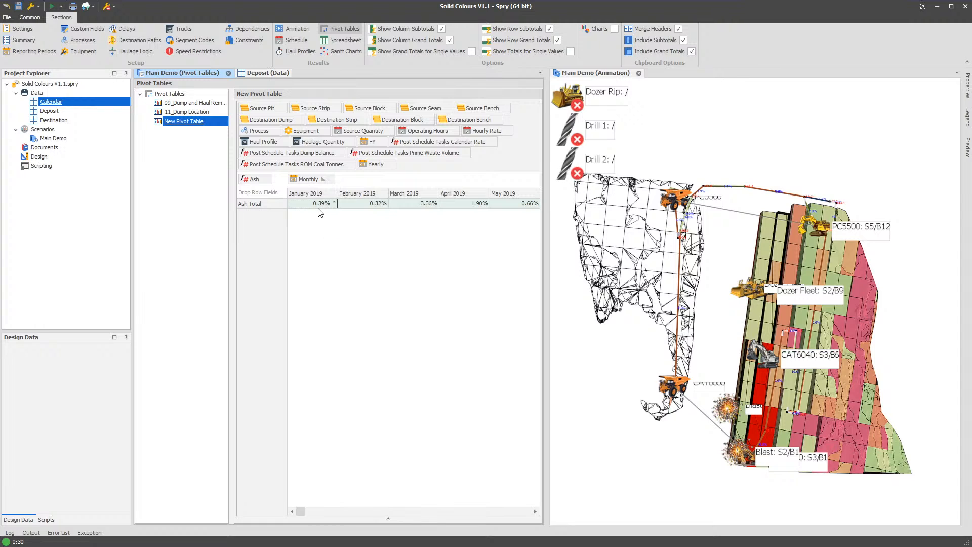
{"action": "right_click", "coordinate": [320, 212]}
{"action": "left_click", "coordinate": [364, 330]}
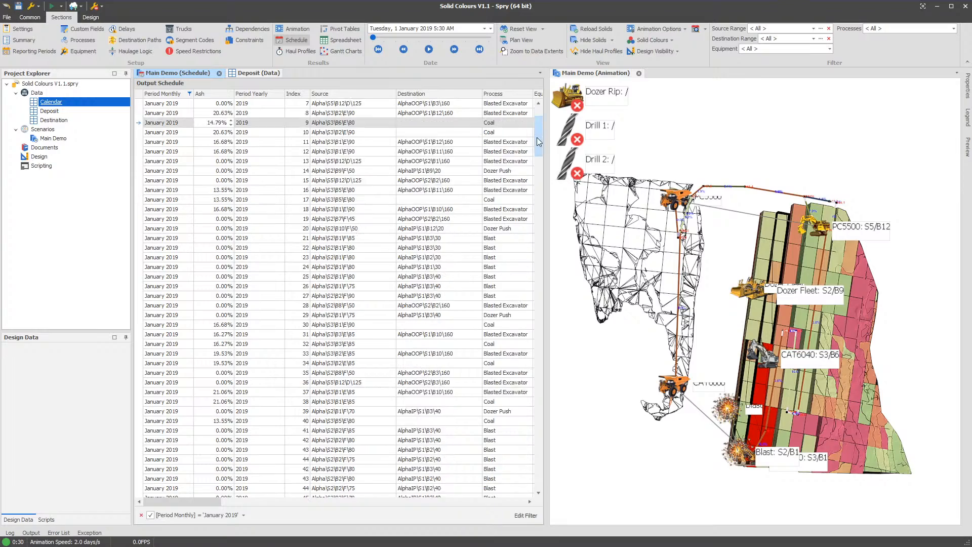
{"action": "mouse_move", "coordinate": [539, 126]}
{"action": "left_mouse_down"}
{"action": "mouse_move", "coordinate": [546, 488]}
{"action": "mouse_move", "coordinate": [524, 125]}
{"action": "left_mouse_up"}
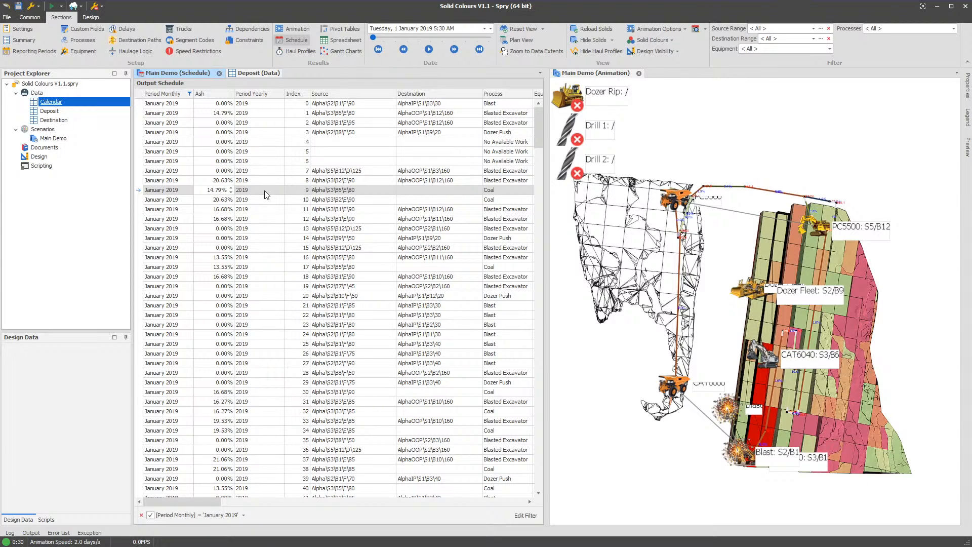
- Preview the pit animation by moving its date ahead to October 2021 and back to 1 January 2019
{"action": "left_click", "coordinate": [731, 306]}
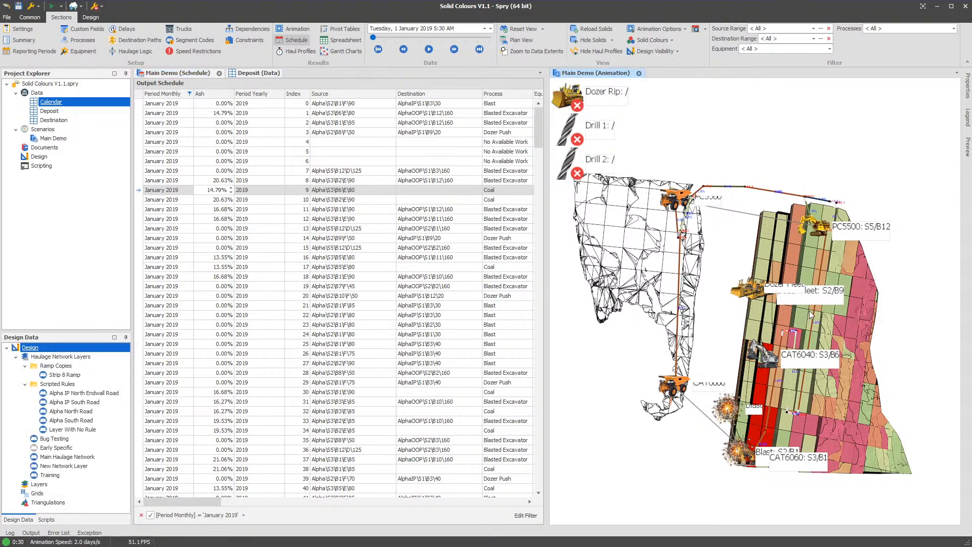
{"action": "left_click_drag", "start_coordinate": [809, 311], "coordinate": [736, 305]}
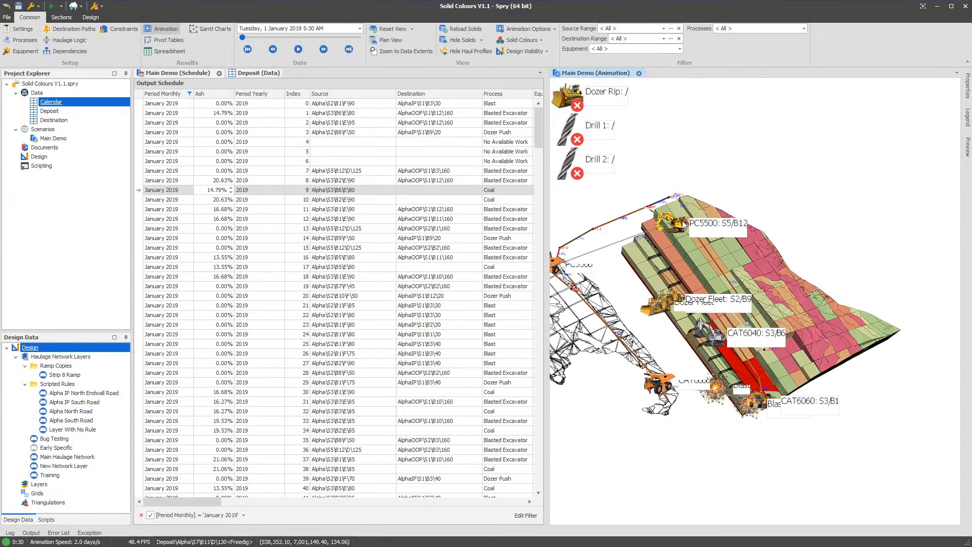
{"action": "left_click", "coordinate": [277, 37]}
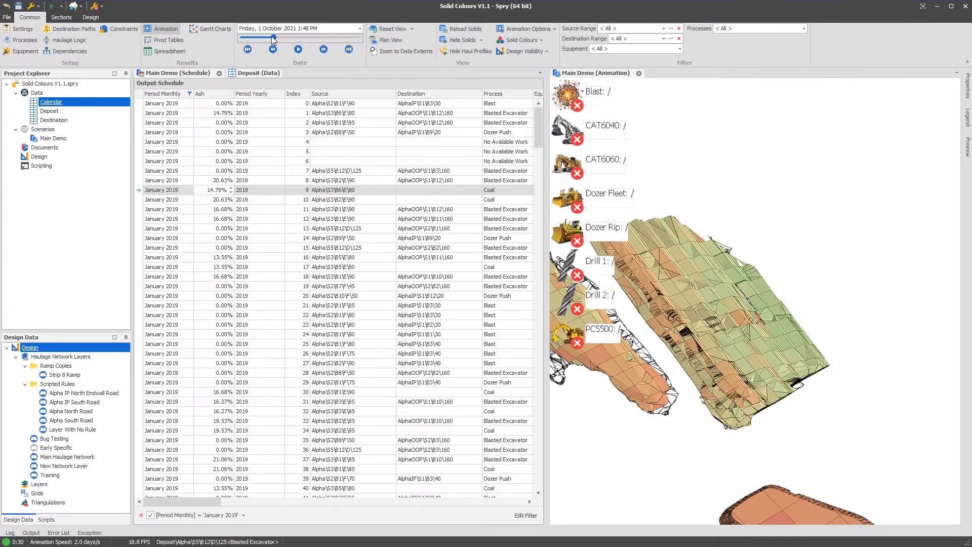
{"action": "left_click_drag", "start_coordinate": [270, 36], "coordinate": [237, 38]}
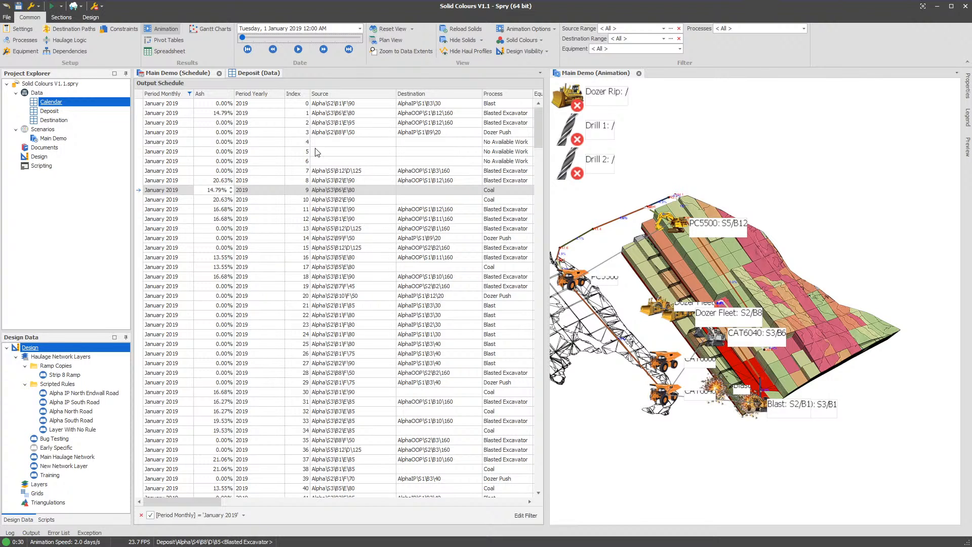
- Look up the Ash - 02_Ash quality of Alpha\S3\B6\E\80 in the Deposit data and return to the output schedule
{"action": "left_click", "coordinate": [256, 75]}
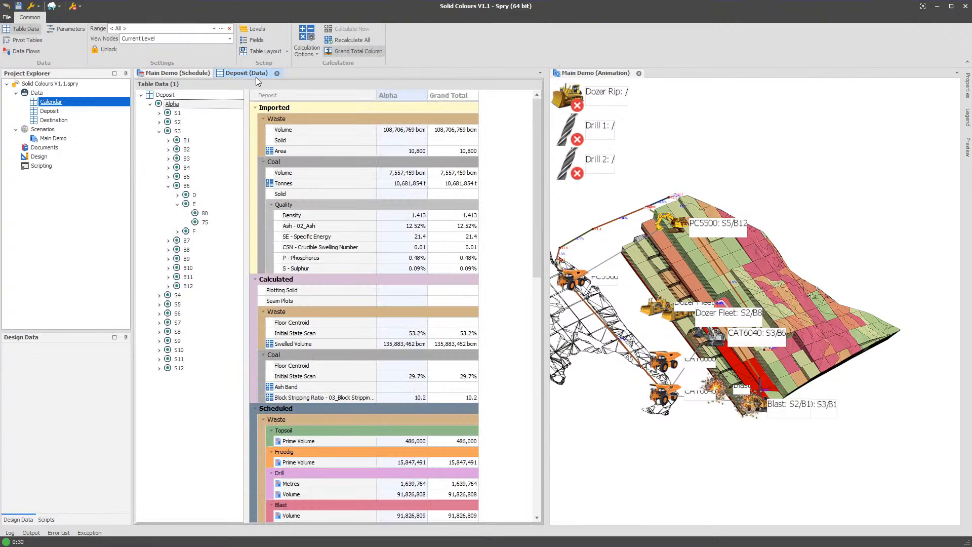
{"action": "left_click", "coordinate": [215, 217]}
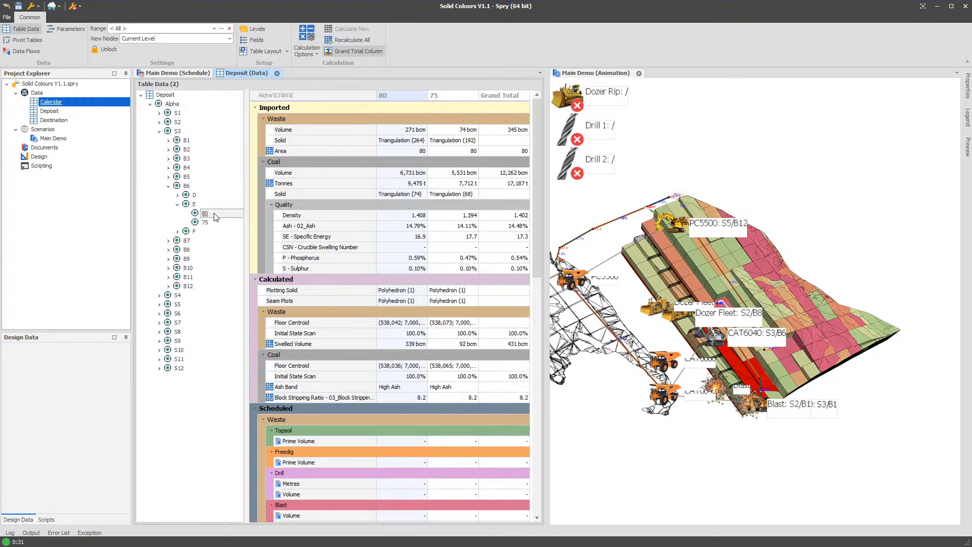
{"action": "left_click", "coordinate": [183, 74]}
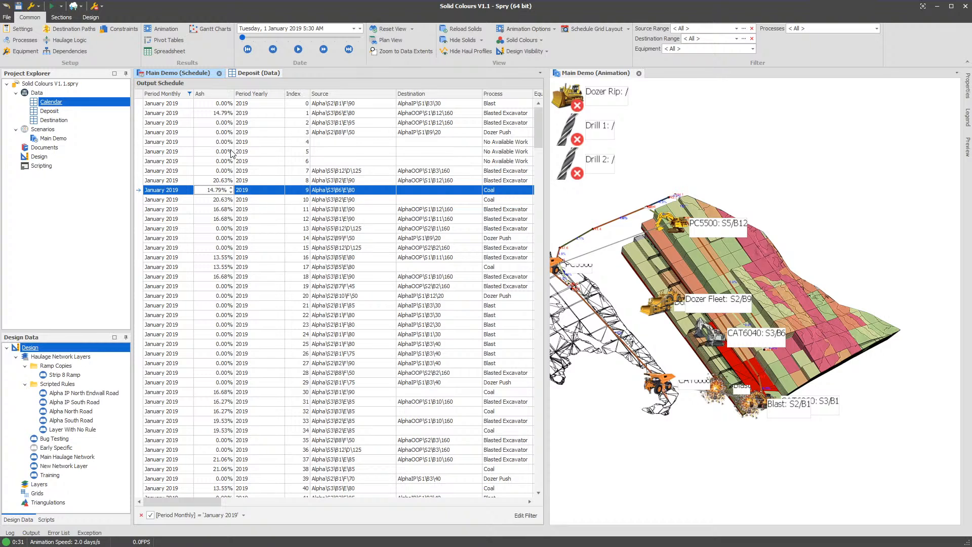
- Inspect the blocks of the upper strips in the pit animation, including the details of Alpha\S8\B4\D\160
{"action": "left_click", "coordinate": [754, 299]}
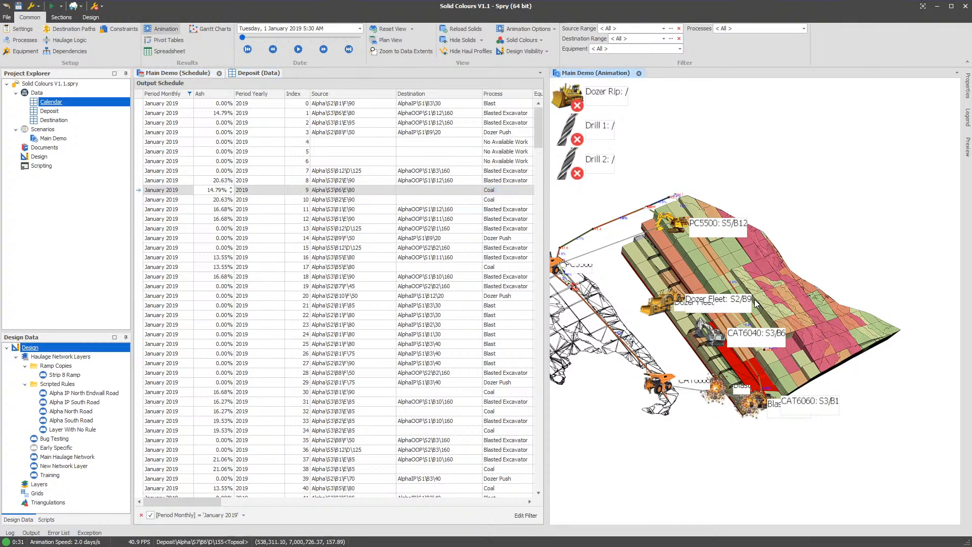
{"action": "left_click_drag", "start_coordinate": [736, 324], "coordinate": [761, 320]}
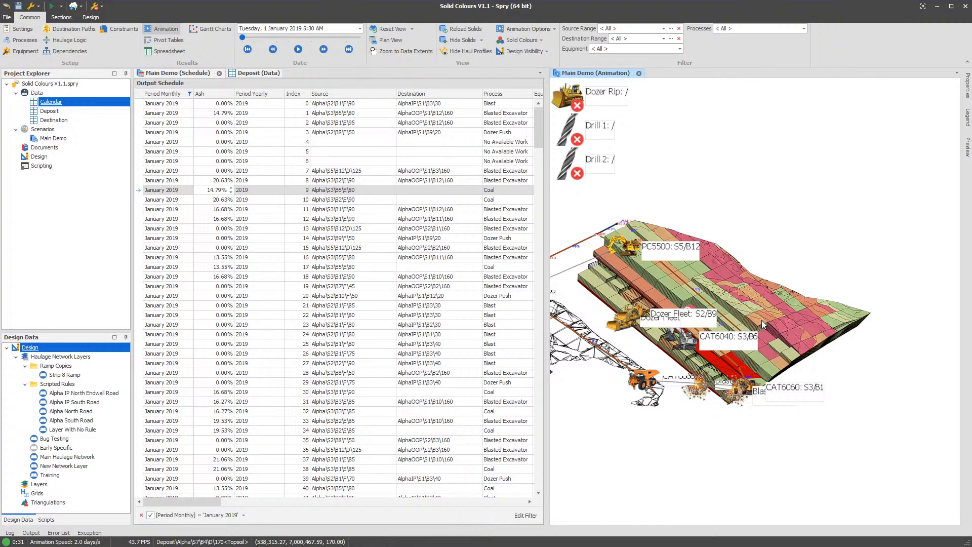
{"action": "mouse_move", "coordinate": [765, 317]}
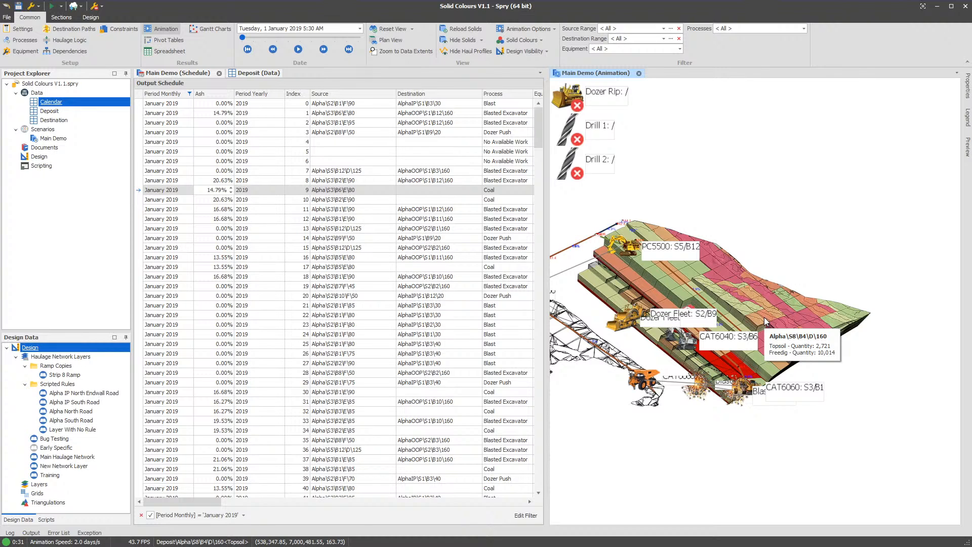
{"action": "mouse_move", "coordinate": [788, 302]}
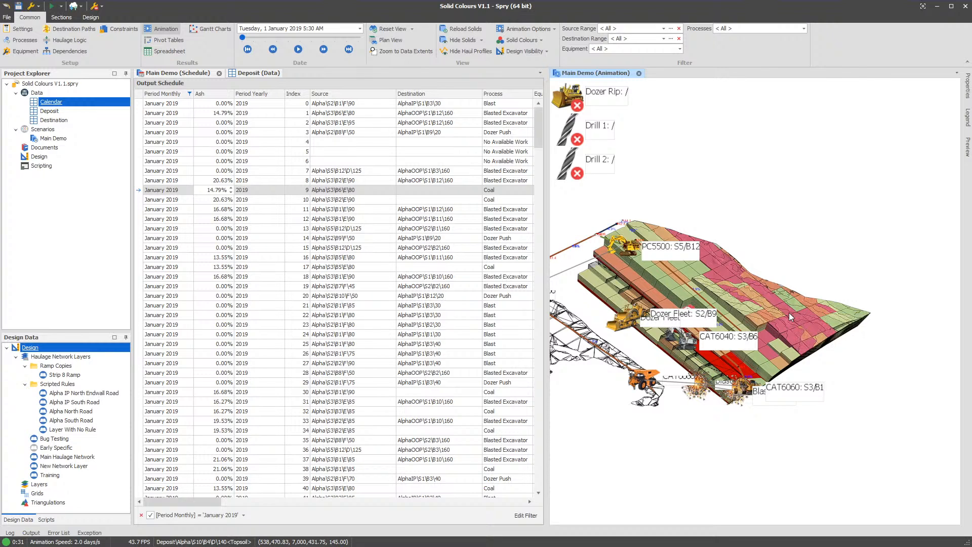
{"action": "mouse_move", "coordinate": [795, 319]}
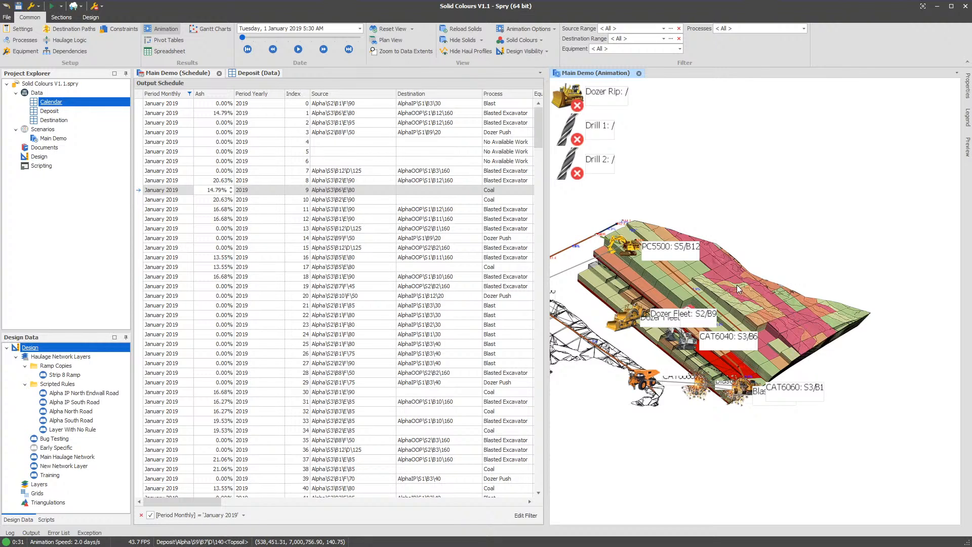
- Set the animation date to 23 June 2020 2:27 PM and inspect the blocks around PC5500 at S9/B8
{"action": "left_click_drag", "start_coordinate": [244, 37], "coordinate": [260, 38]}
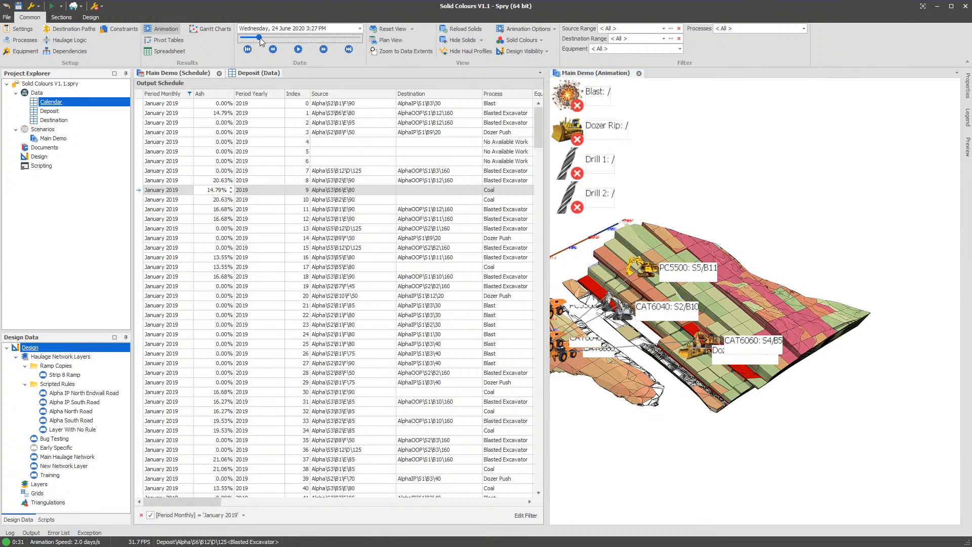
{"action": "scroll", "coordinate": [859, 324], "scroll_direction": "up", "scroll_amount": 5}
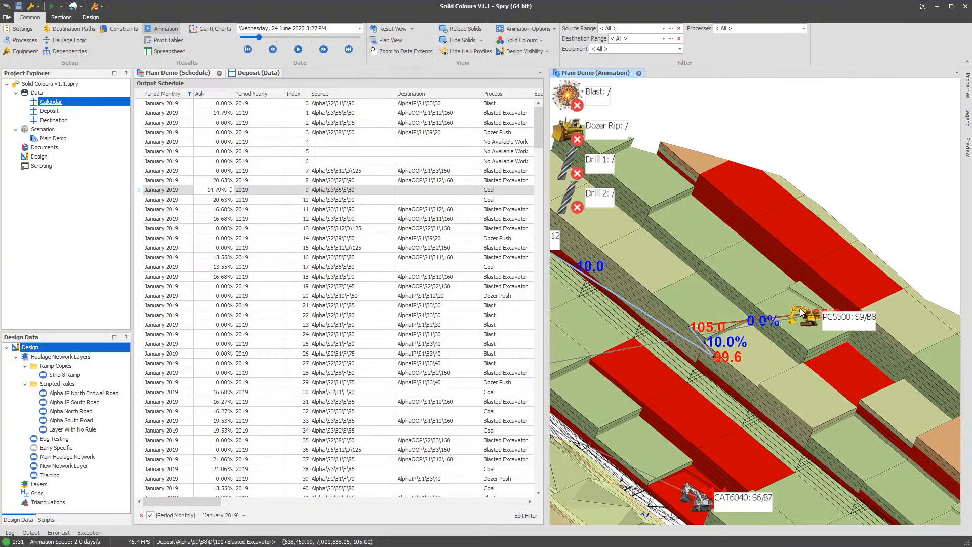
{"action": "left_click_drag", "start_coordinate": [801, 315], "coordinate": [818, 332]}
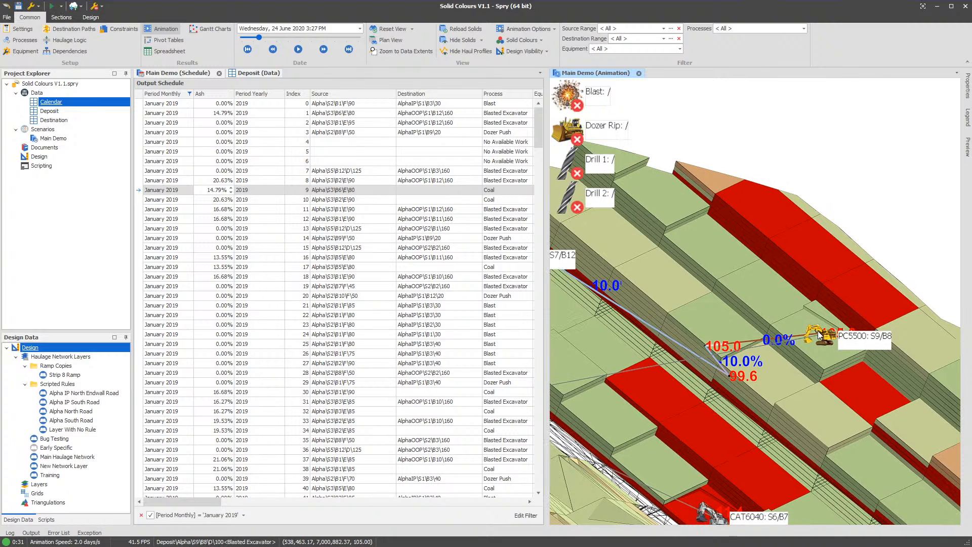
{"action": "mouse_move", "coordinate": [625, 161]}
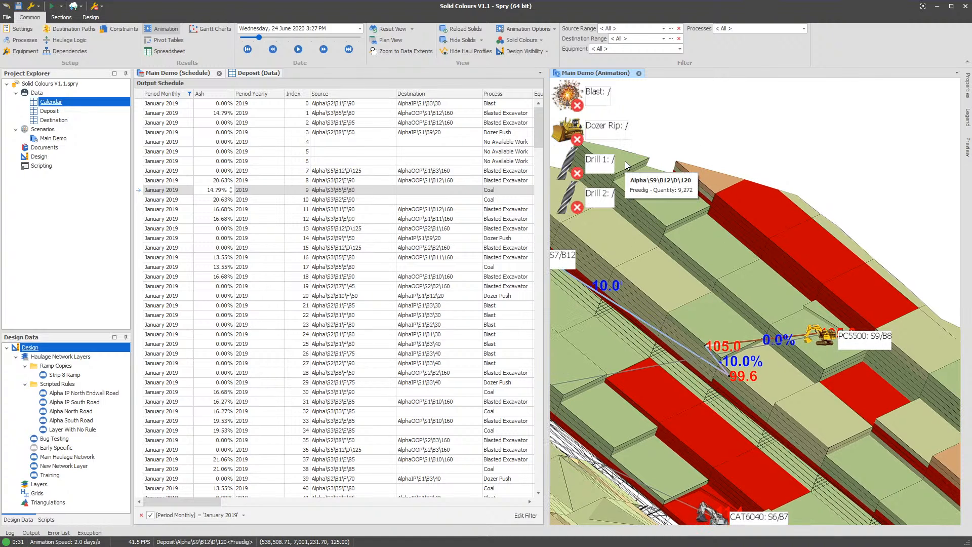
{"action": "left_click_drag", "start_coordinate": [768, 297], "coordinate": [746, 296]}
{"action": "left_click_drag", "start_coordinate": [788, 328], "coordinate": [783, 336]}
{"action": "mouse_move", "coordinate": [783, 338]}
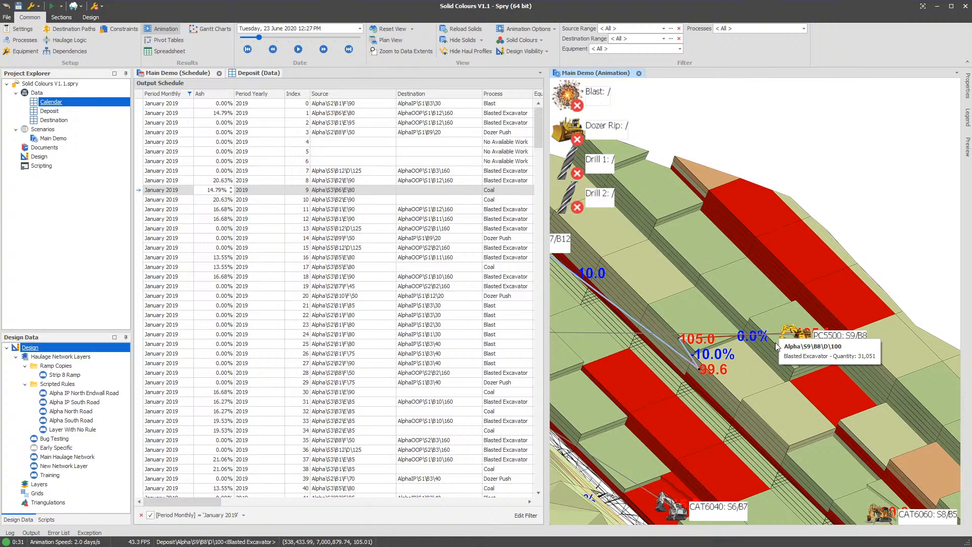
{"action": "left_click_drag", "start_coordinate": [689, 326], "coordinate": [728, 366]}
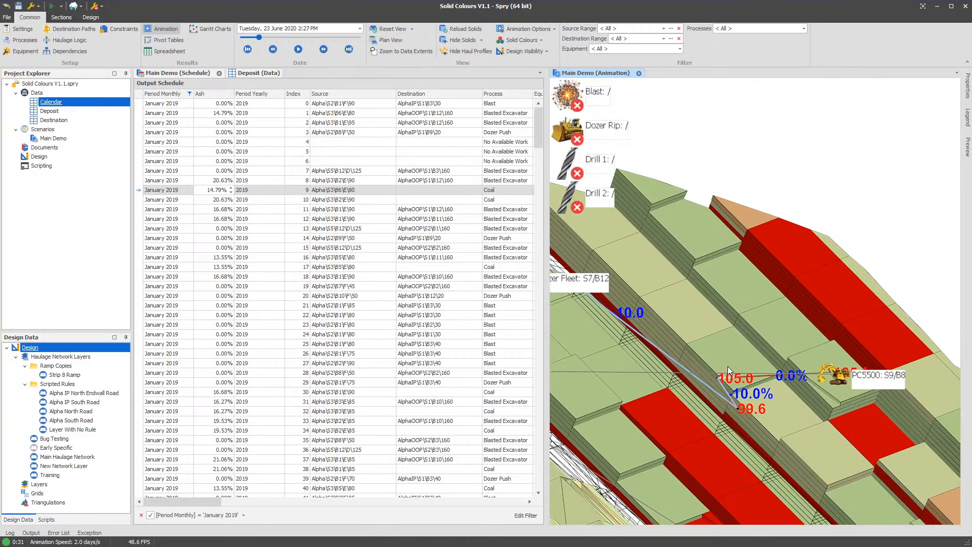
{"action": "mouse_move", "coordinate": [660, 196]}
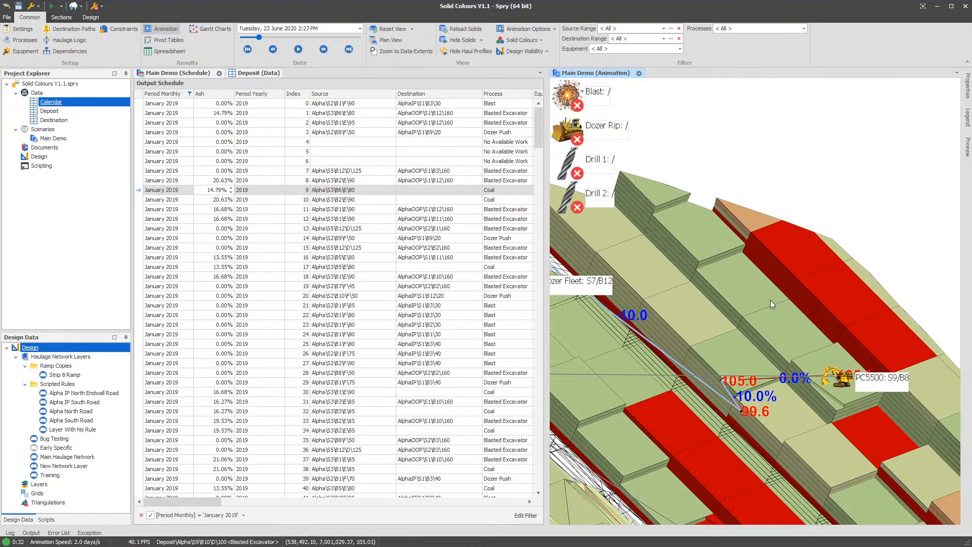
- Examine PC5500's position at S9/B8 within the whole pit and close up against the neighbouring strip 9 blocks
{"action": "scroll", "coordinate": [738, 295], "scroll_direction": "down", "scroll_amount": 3}
{"action": "mouse_move", "coordinate": [743, 304]}
{"action": "scroll", "coordinate": [786, 347], "scroll_direction": "down", "scroll_amount": 5}
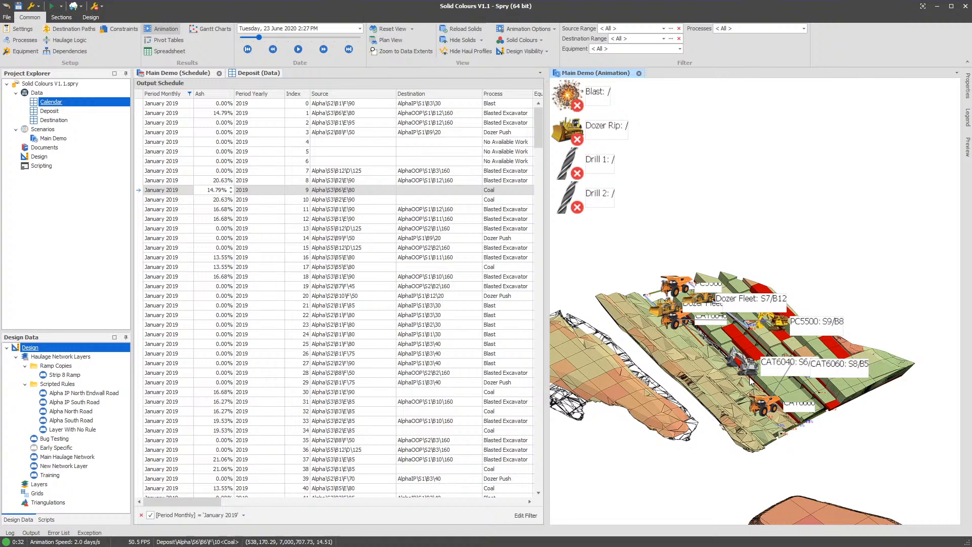
{"action": "scroll", "coordinate": [779, 321], "scroll_direction": "up", "scroll_amount": 5}
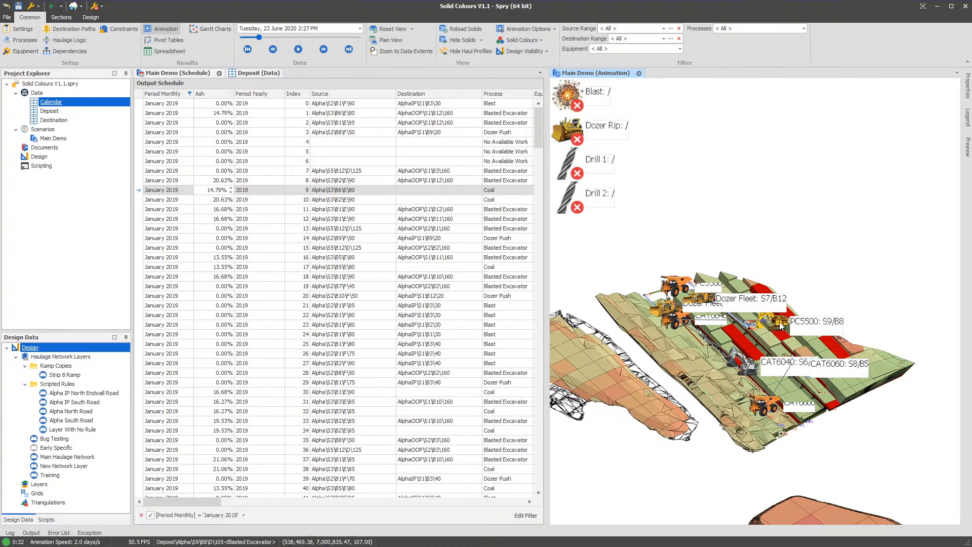
{"action": "mouse_move", "coordinate": [773, 322]}
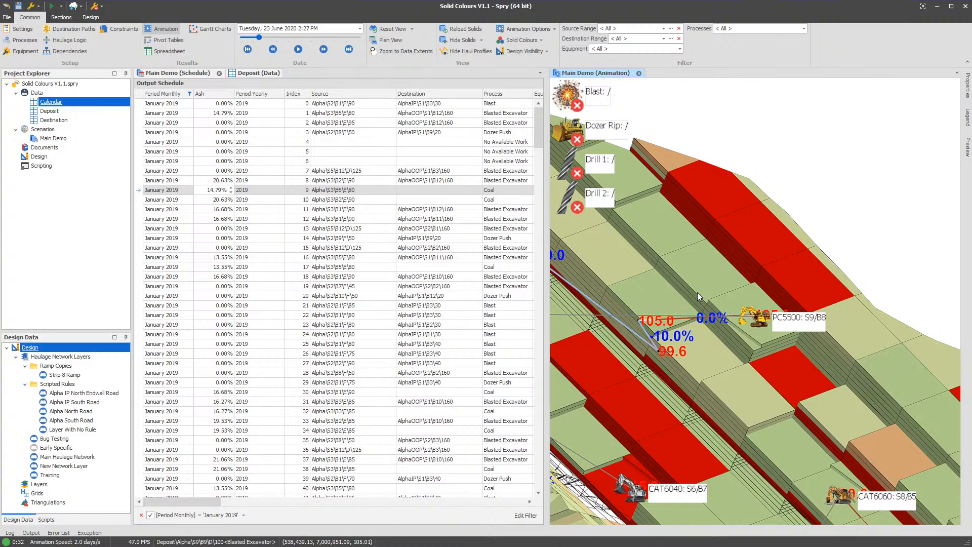
{"action": "left_click_drag", "start_coordinate": [698, 292], "coordinate": [732, 347]}
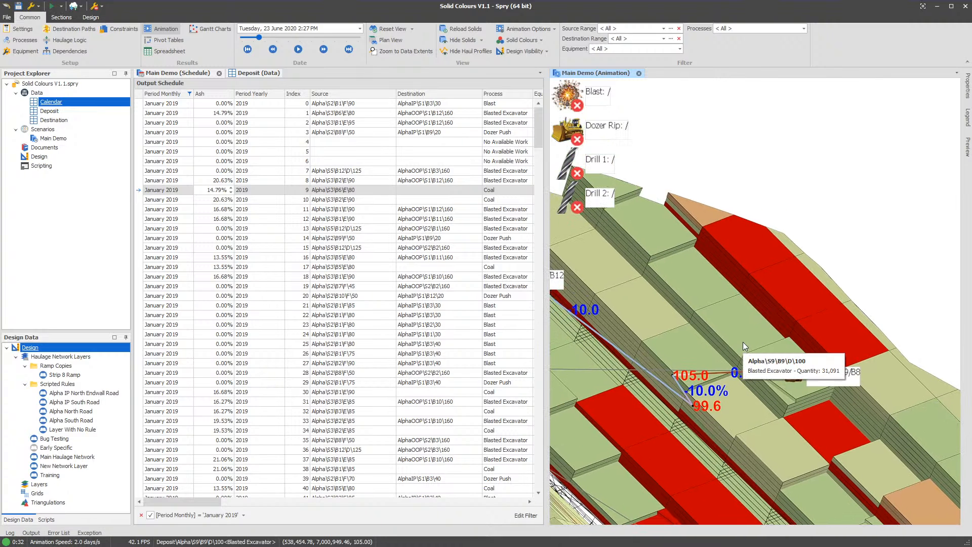
- Run the schedule with a snapshot at the current animation date, 23 June 2020 2:27 PM, and dock the snapshot beside the Deposit data
{"action": "left_click", "coordinate": [62, 7]}
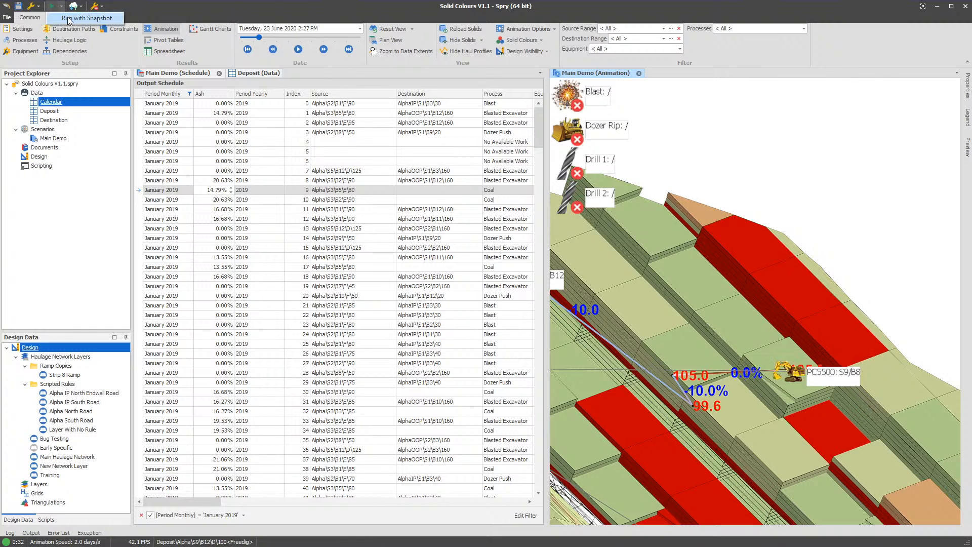
{"action": "left_click", "coordinate": [100, 20]}
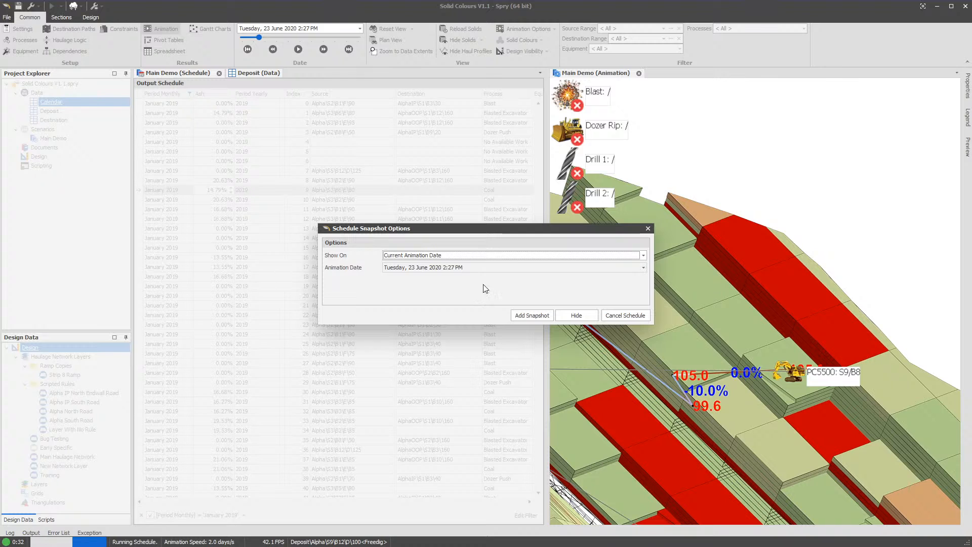
{"action": "key", "text": "Tab"}
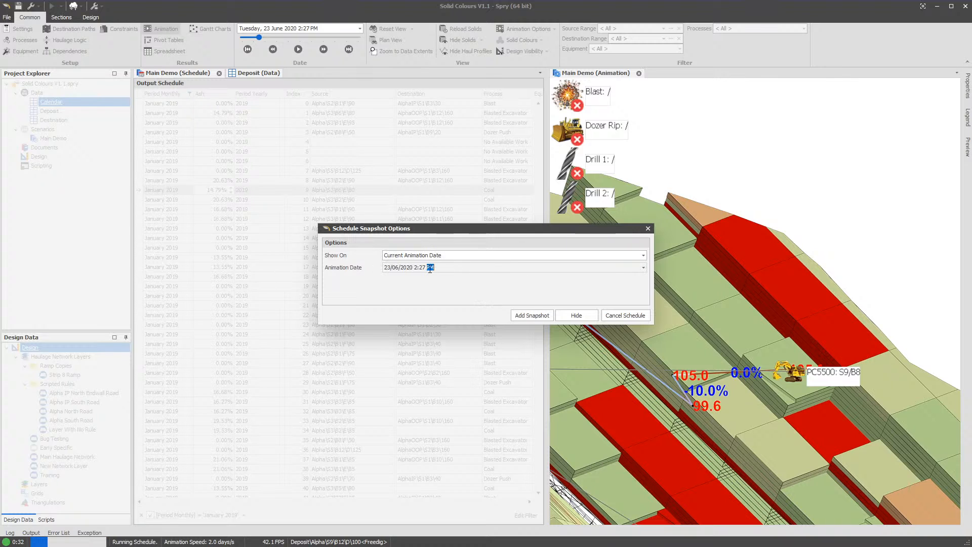
{"action": "left_click", "coordinate": [531, 315]}
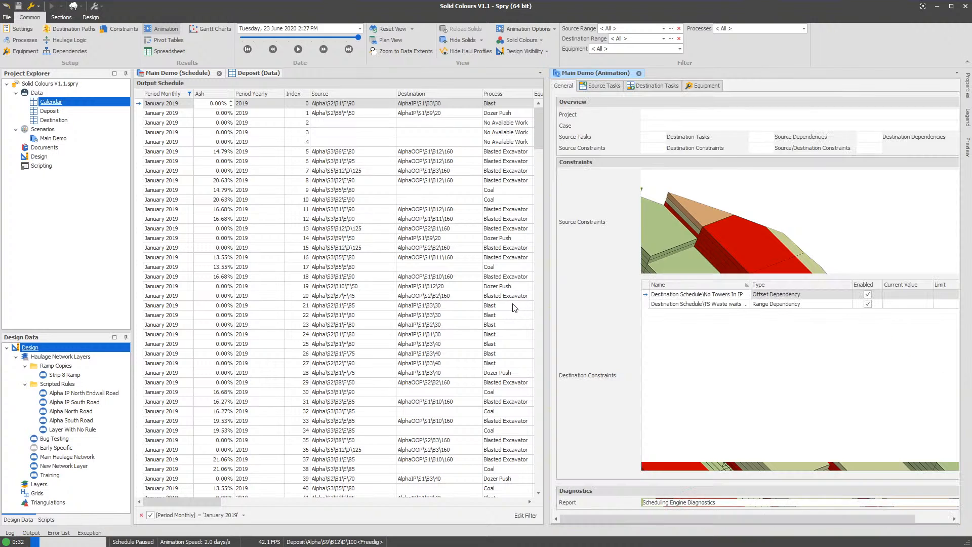
{"action": "left_click_drag", "start_coordinate": [676, 73], "coordinate": [319, 73]}
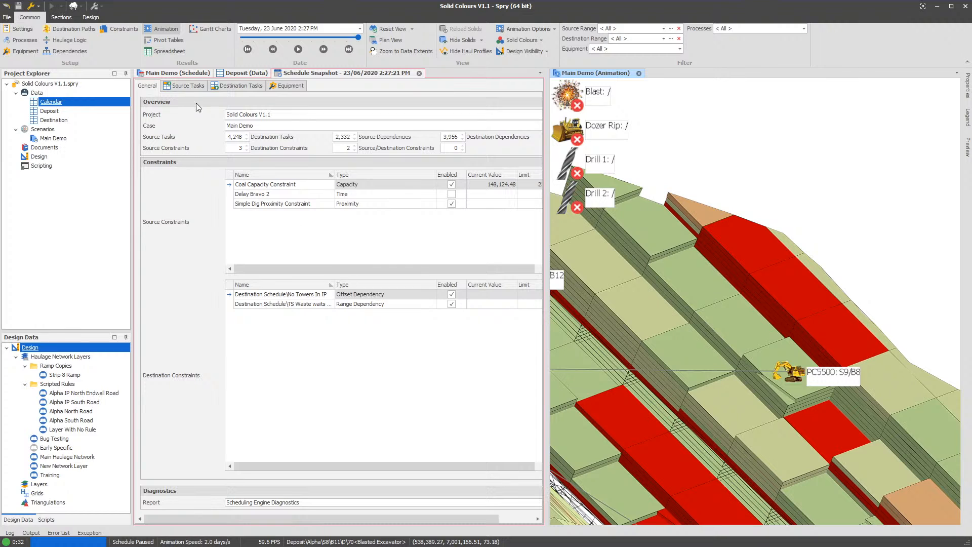
- In the snapshot's equipment, review the source paths of CAT6040, CAT6060 and PC5500, widening the view for PC5500's task statuses
{"action": "left_click", "coordinate": [189, 86]}
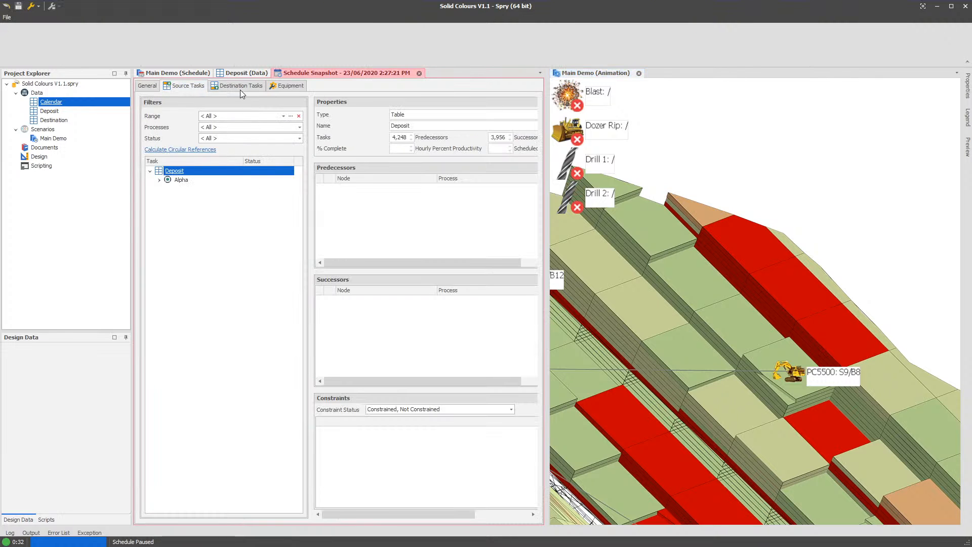
{"action": "left_click", "coordinate": [282, 86]}
{"action": "left_click", "coordinate": [201, 130]}
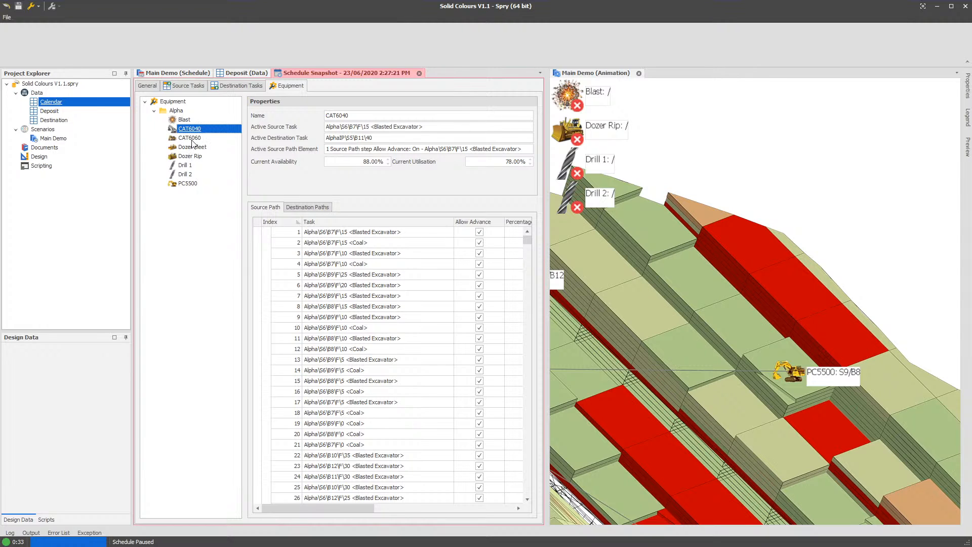
{"action": "left_click", "coordinate": [192, 138]}
{"action": "left_click", "coordinate": [198, 183]}
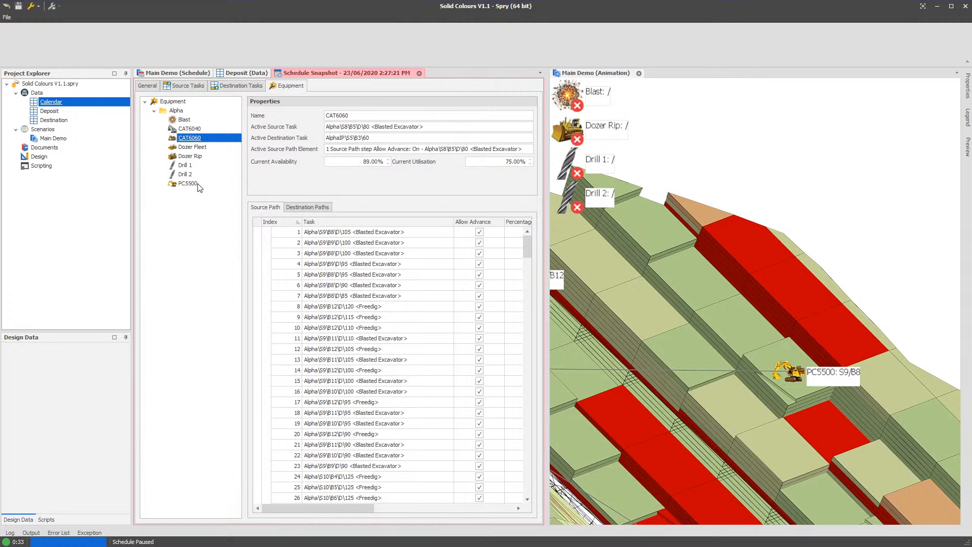
{"action": "left_click_drag", "start_coordinate": [546, 275], "coordinate": [640, 293]}
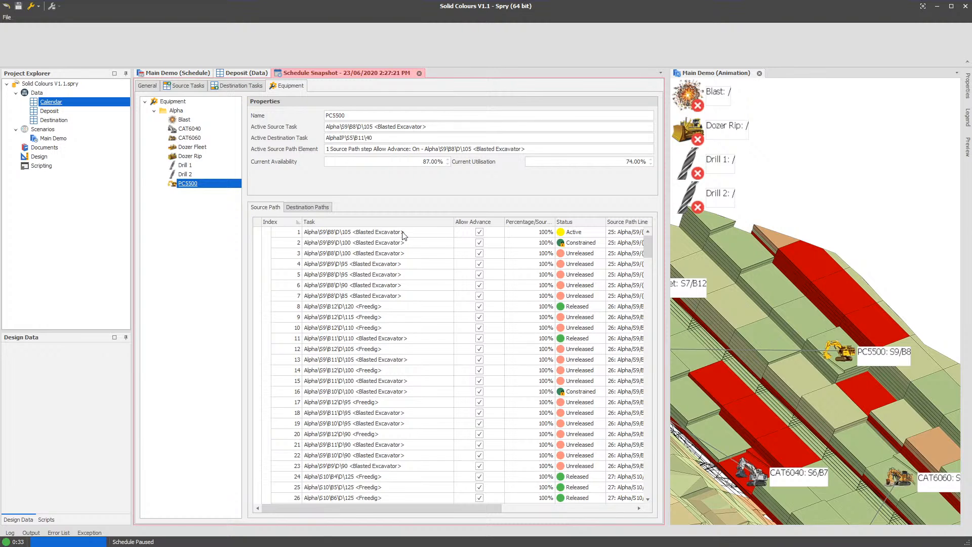
- Find the snapshot usages of task Alpha\S9\B12\D\120 <Freedig> and open its entry in PC5500's source path
{"action": "left_click", "coordinate": [429, 236]}
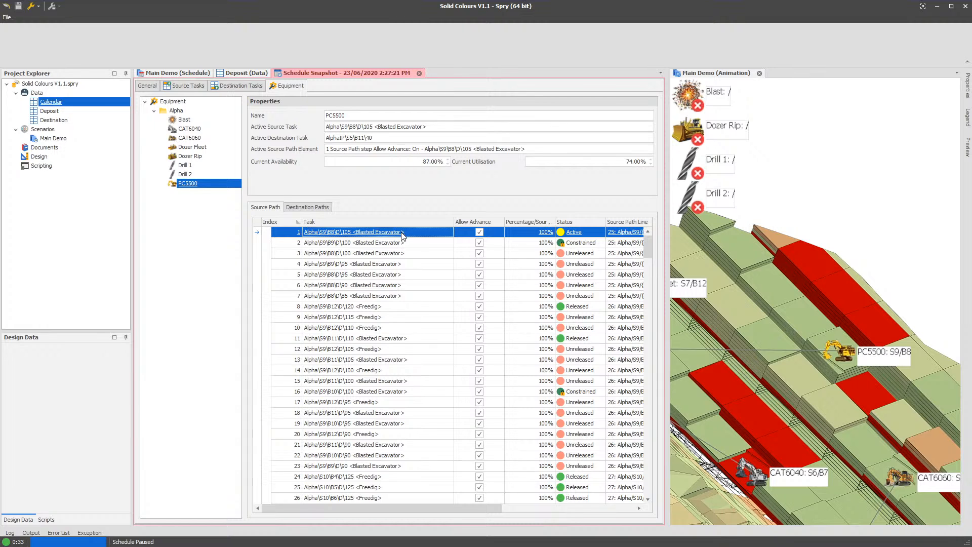
{"action": "right_click", "coordinate": [711, 222]}
{"action": "mouse_move", "coordinate": [810, 241]}
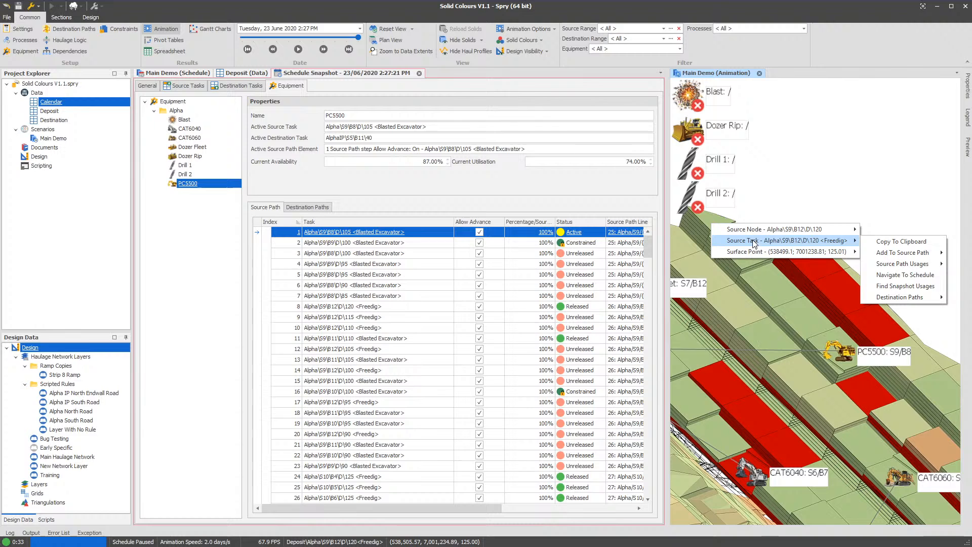
{"action": "left_click", "coordinate": [894, 286]}
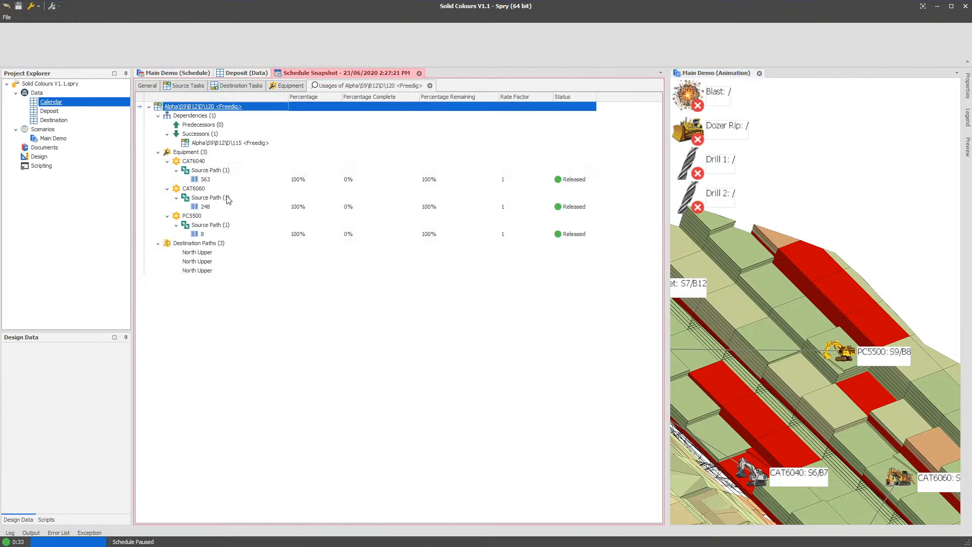
{"action": "double_click", "coordinate": [211, 239]}
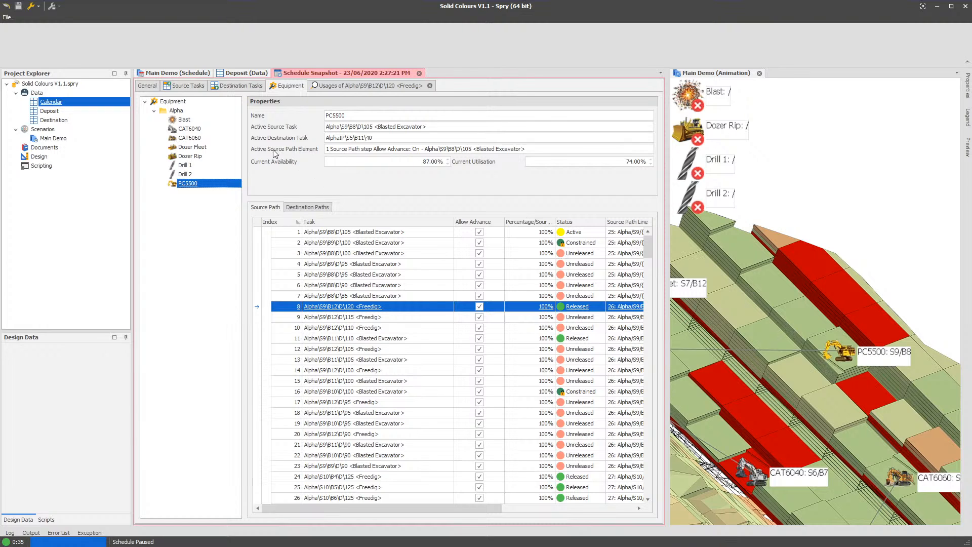
- Return to the Main Demo output schedule and close the animation view beside it
{"action": "left_click", "coordinate": [187, 73]}
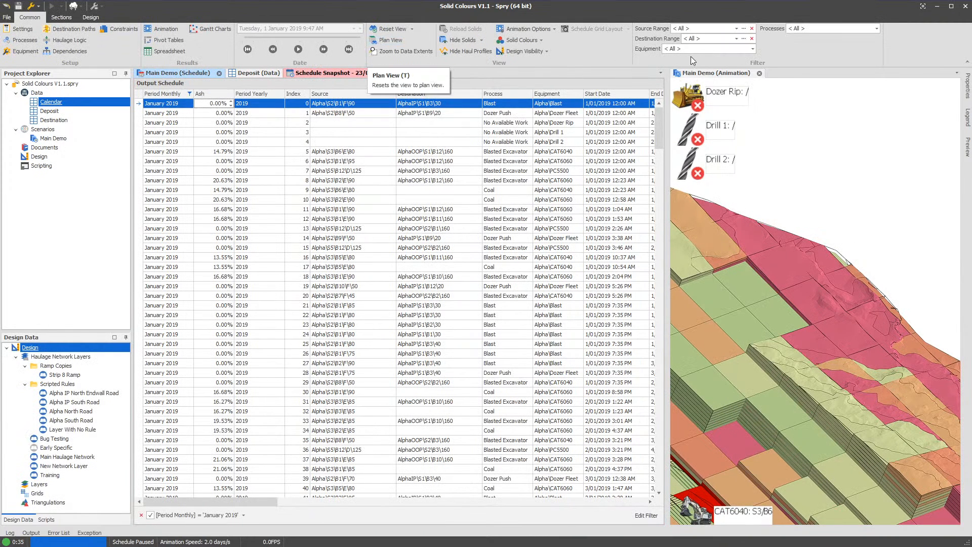
{"action": "left_click", "coordinate": [759, 73]}
{"action": "right_click", "coordinate": [366, 95]}
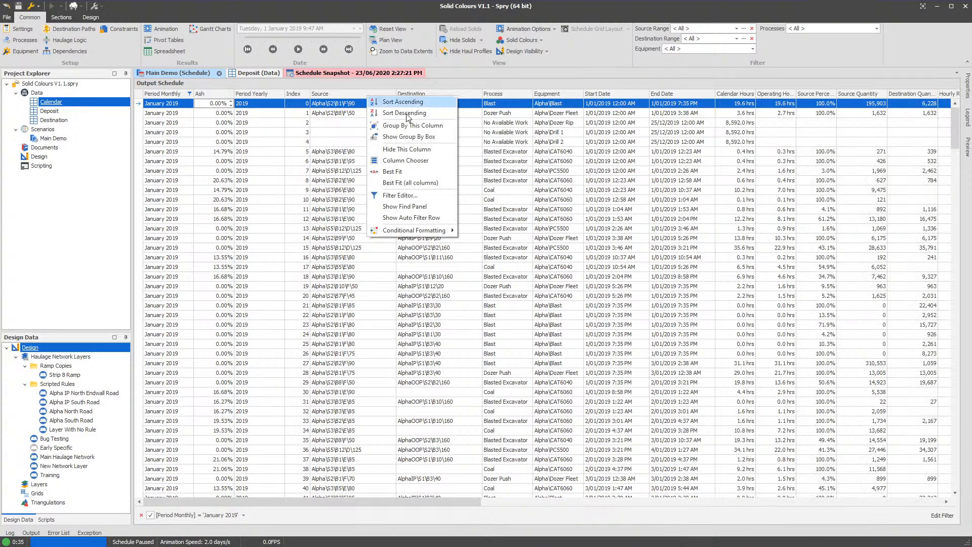
{"action": "mouse_move", "coordinate": [425, 233]}
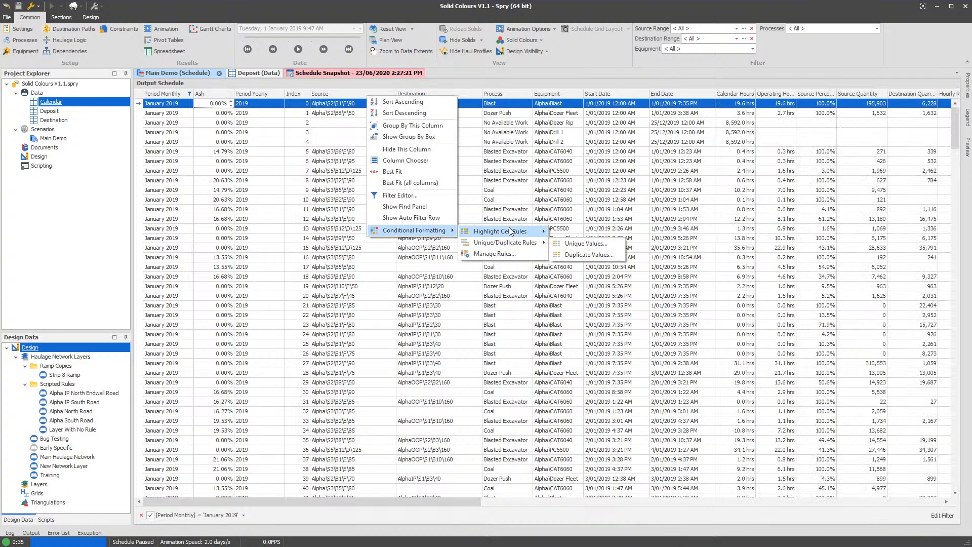
{"action": "left_click", "coordinate": [506, 122]}
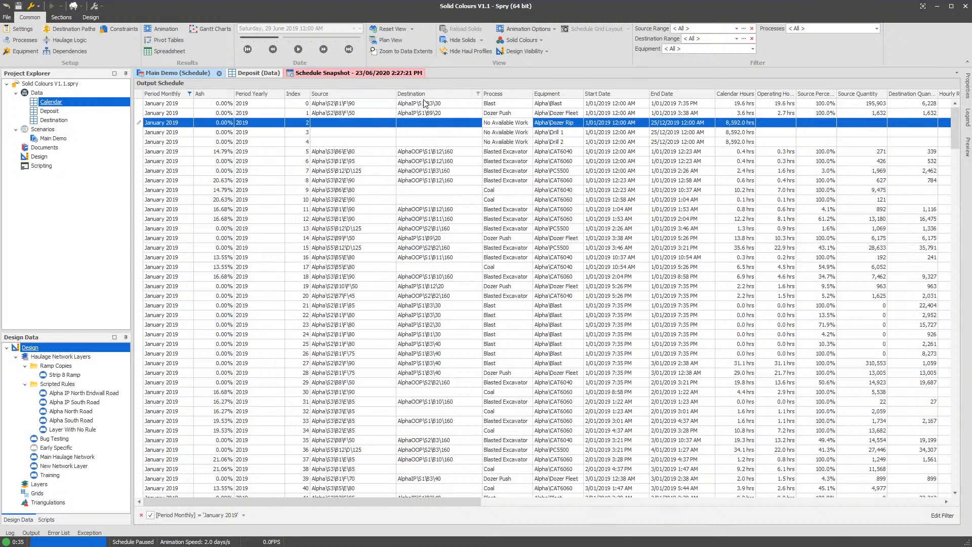
- Add a conditional formatting rule that shows unique values in the Process column in bold text
{"action": "right_click", "coordinate": [499, 94]}
{"action": "mouse_move", "coordinate": [562, 226]}
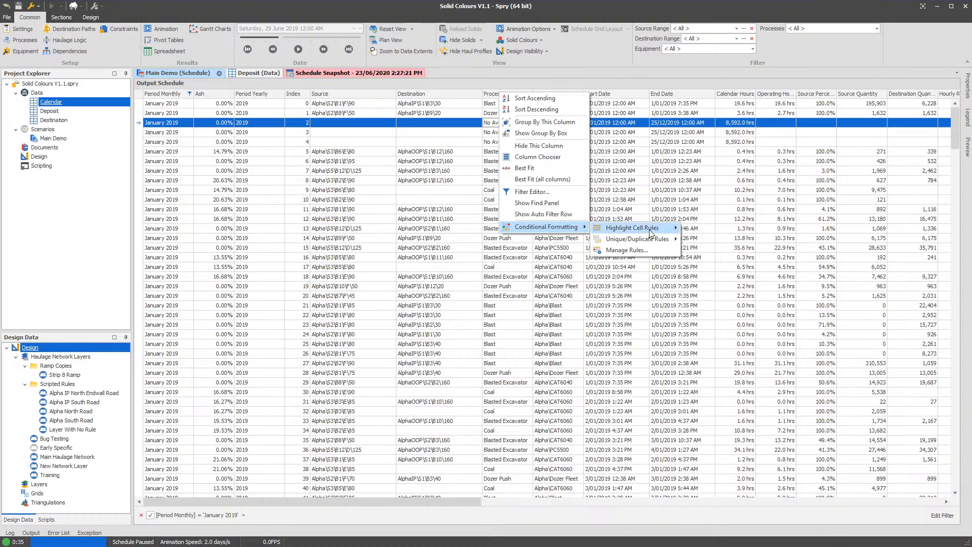
{"action": "mouse_move", "coordinate": [624, 244]}
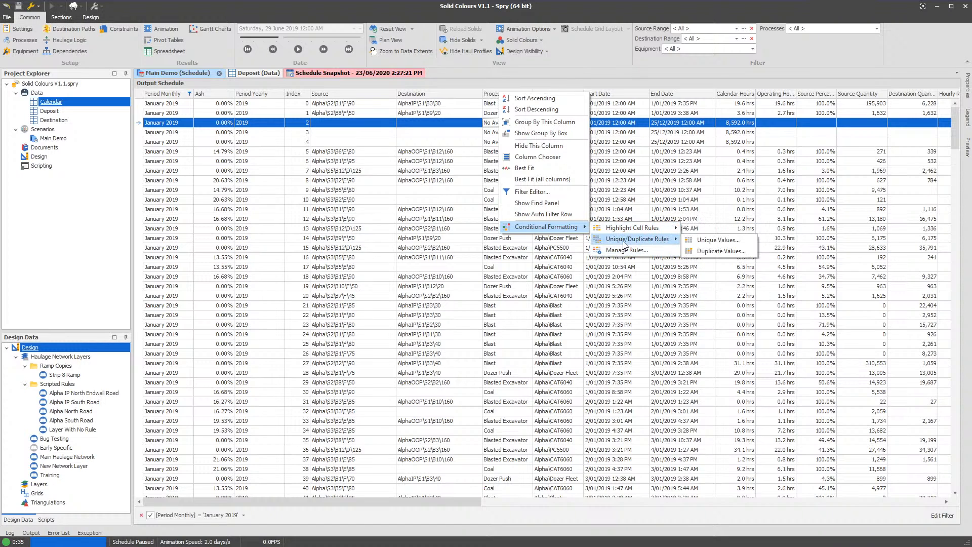
{"action": "left_click", "coordinate": [717, 240]}
{"action": "left_click", "coordinate": [492, 303]}
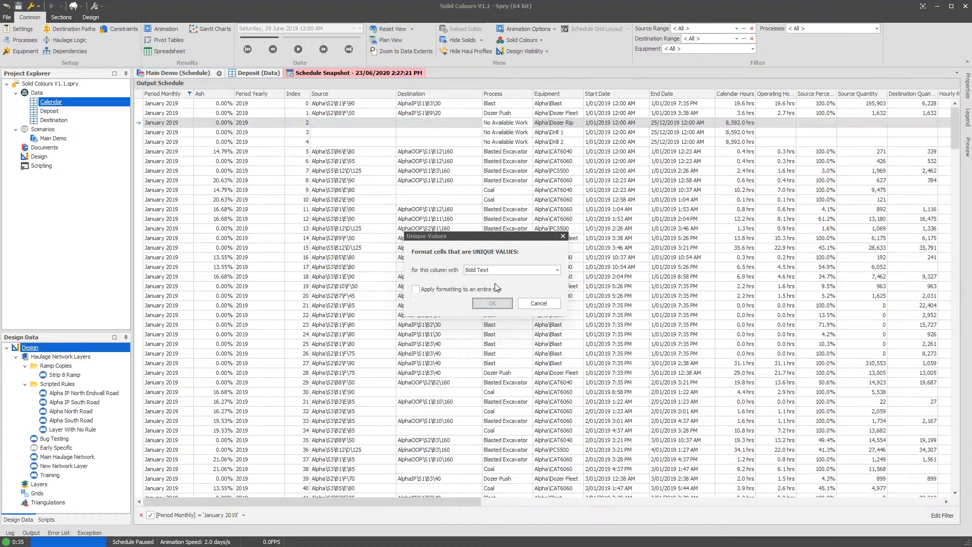
- Sort the Process column descending and add an Equal To rule formatting Coal with Red Fill with Red Text
{"action": "left_click", "coordinate": [510, 96]}
{"action": "left_click", "coordinate": [511, 96]}
{"action": "right_click", "coordinate": [511, 97]}
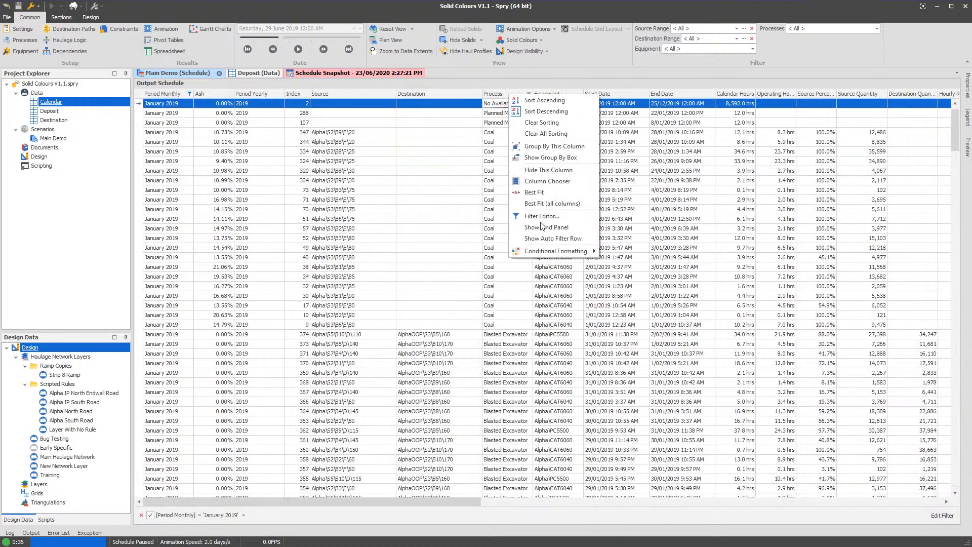
{"action": "mouse_move", "coordinate": [582, 255]}
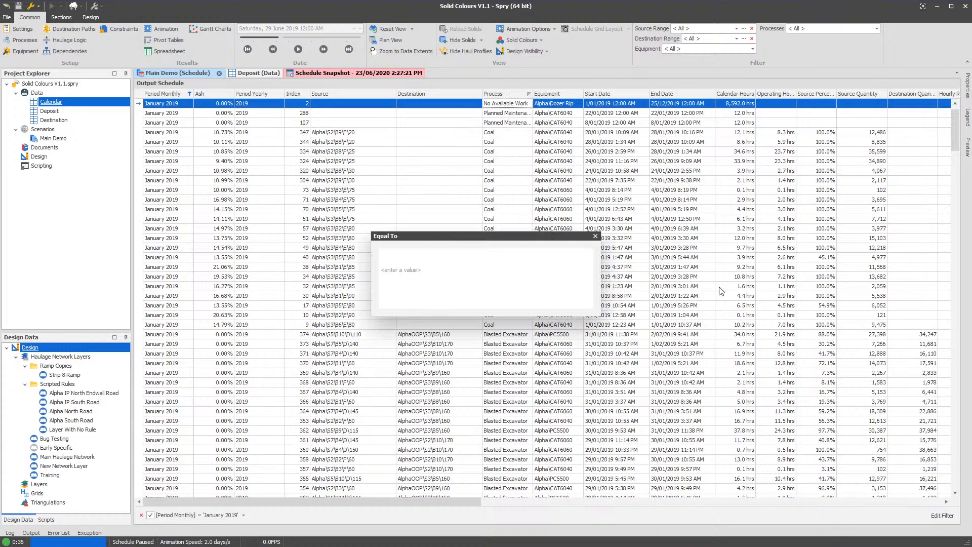
{"action": "type", "text": "Coal"}
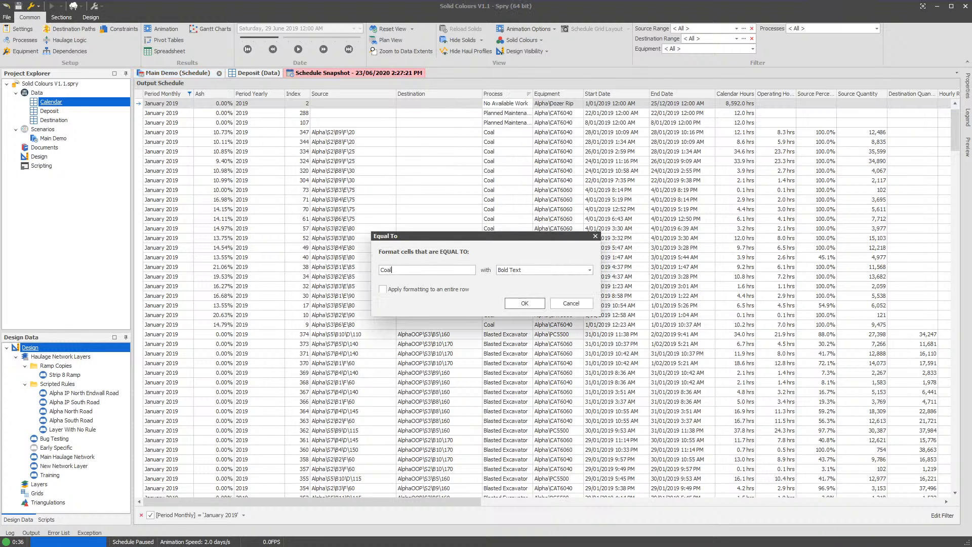
{"action": "left_click", "coordinate": [537, 271]}
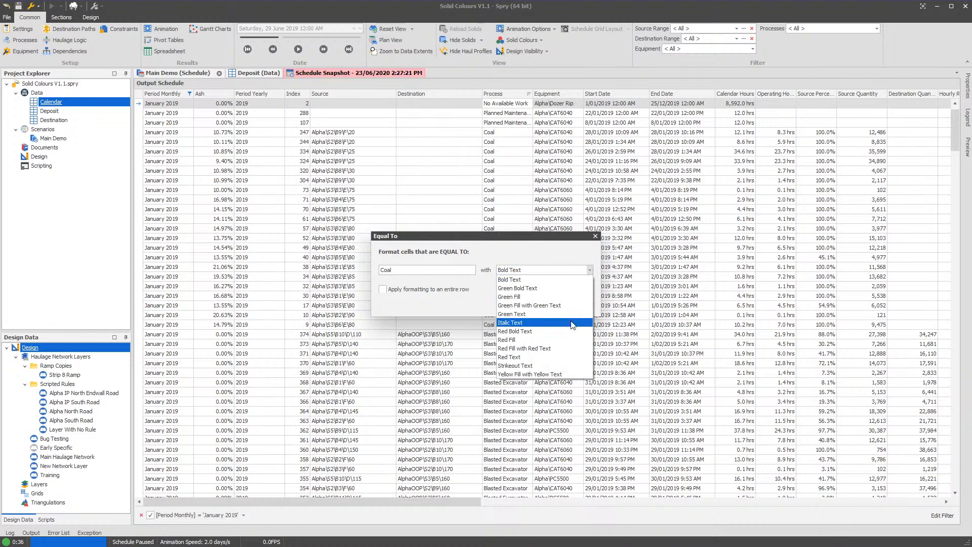
{"action": "left_click", "coordinate": [530, 357]}
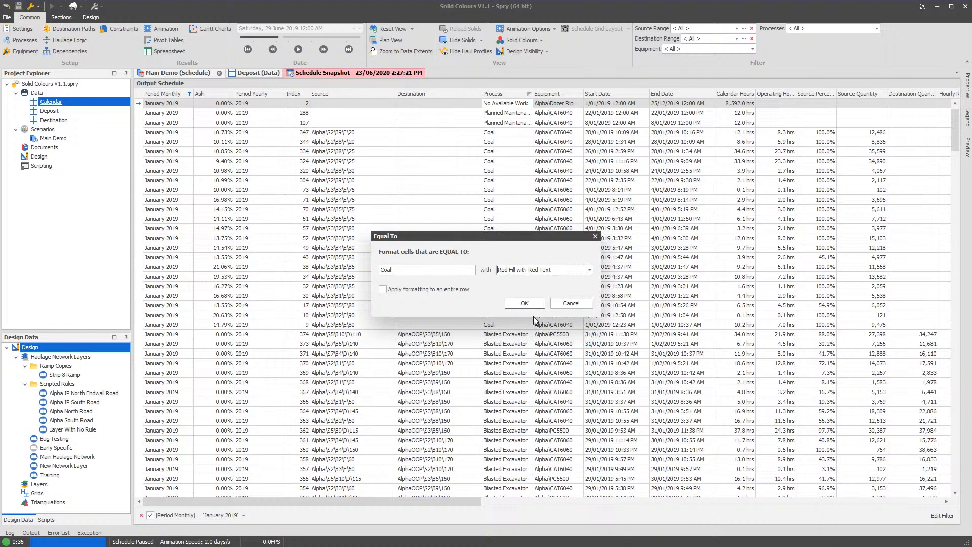
{"action": "left_click", "coordinate": [538, 305]}
- Check the Coal cells in the Process column and close the schedule snapshot
{"action": "left_click", "coordinate": [511, 149]}
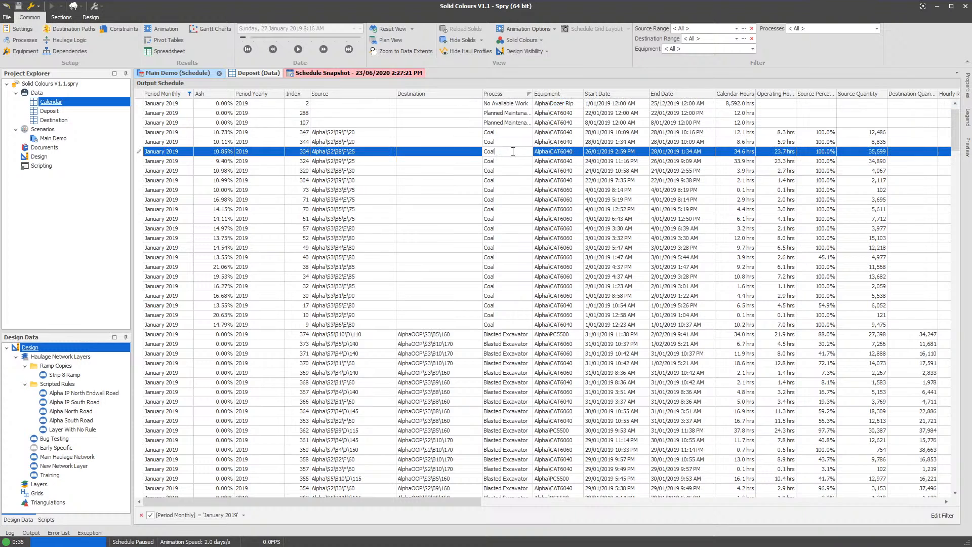
{"action": "left_click", "coordinate": [499, 142]}
{"action": "left_click", "coordinate": [379, 74]}
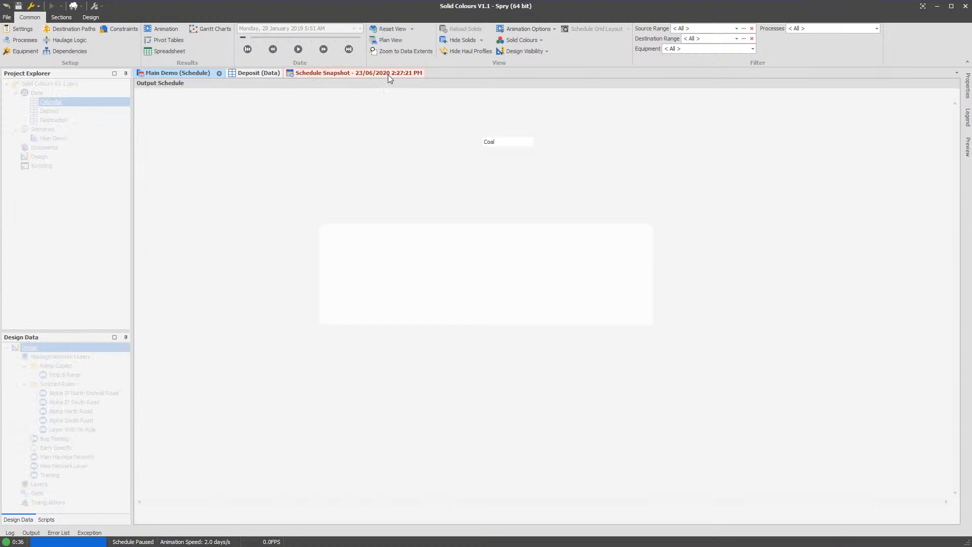
{"action": "left_click", "coordinate": [578, 316]}
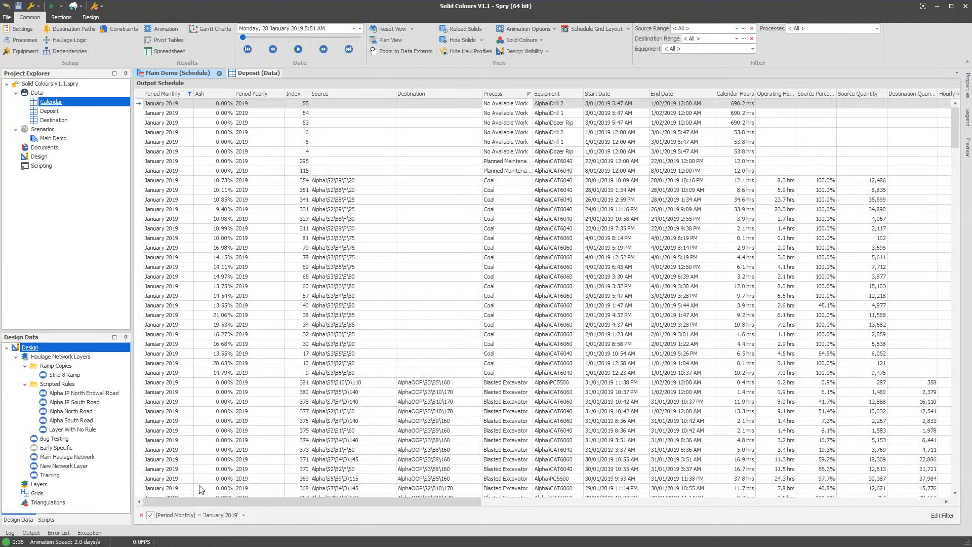
- Change the Process column's cell value rule to a formula formatting cells where [Process] Equals Coal, and apply it
{"action": "right_click", "coordinate": [508, 92]}
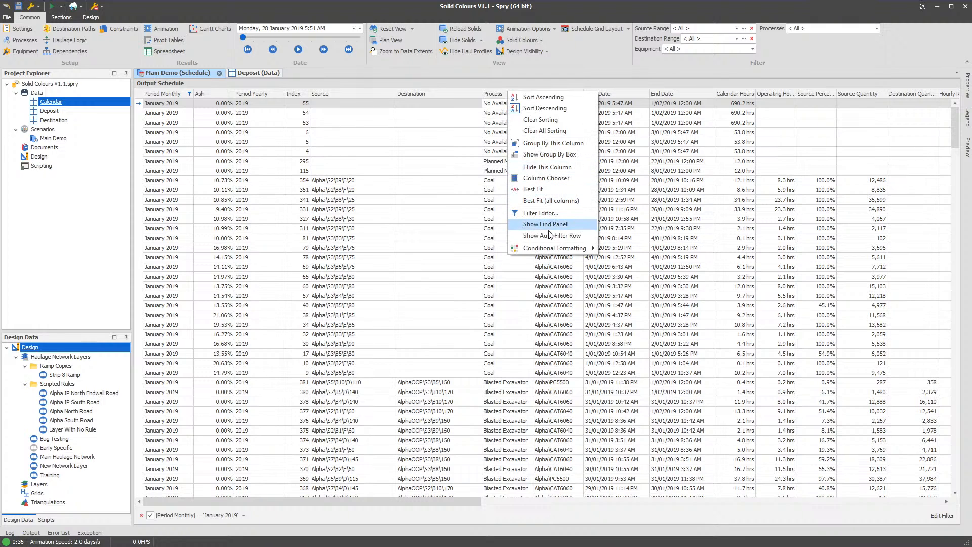
{"action": "left_click", "coordinate": [628, 286]}
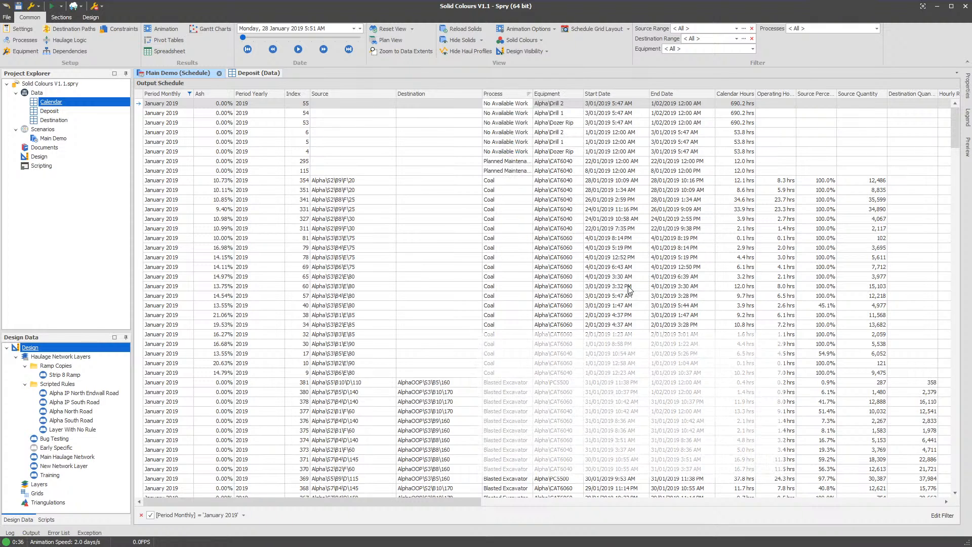
{"action": "left_click", "coordinate": [535, 395]}
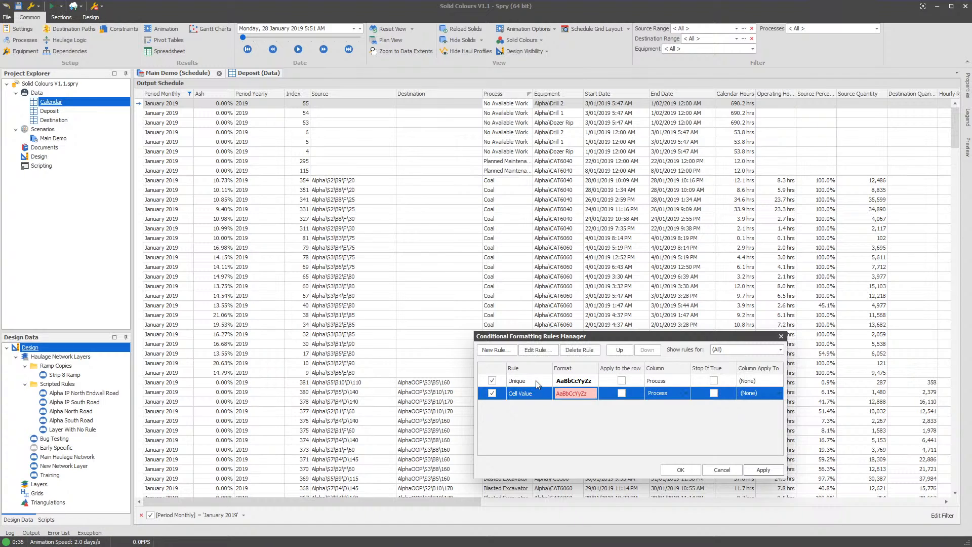
{"action": "double_click", "coordinate": [680, 397]}
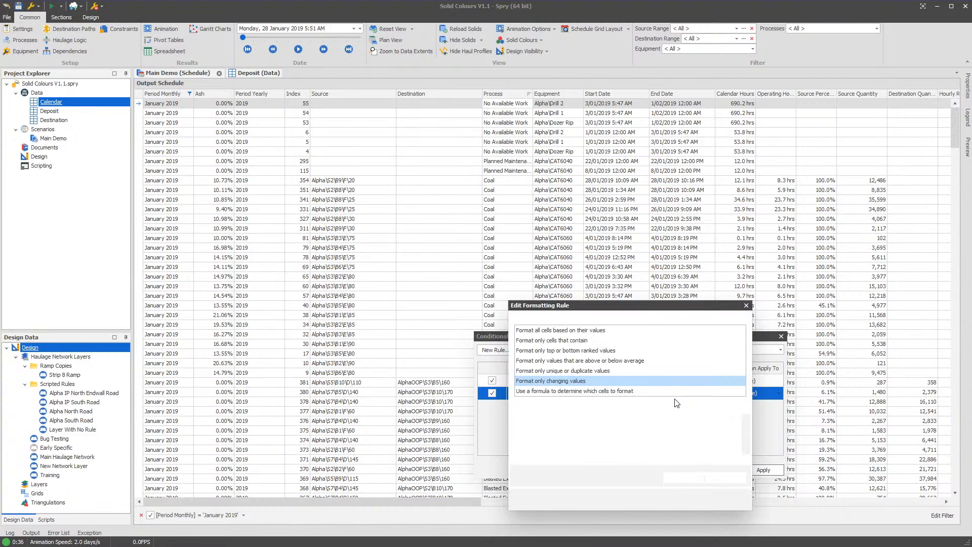
{"action": "left_click", "coordinate": [588, 430]}
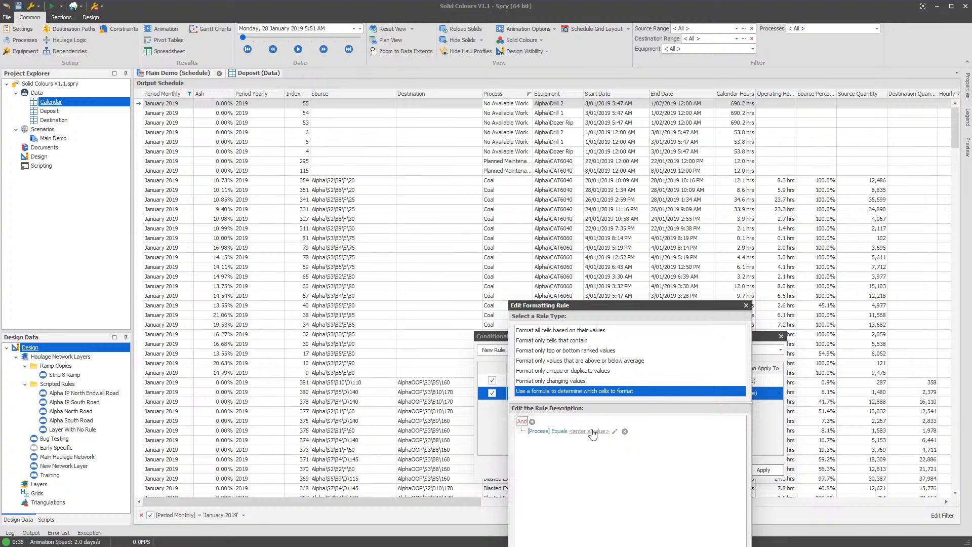
{"action": "type", "text": "Coal"}
{"action": "left_click", "coordinate": [748, 408]}
{"action": "key", "text": "Return"}
{"action": "left_click", "coordinate": [763, 469]}
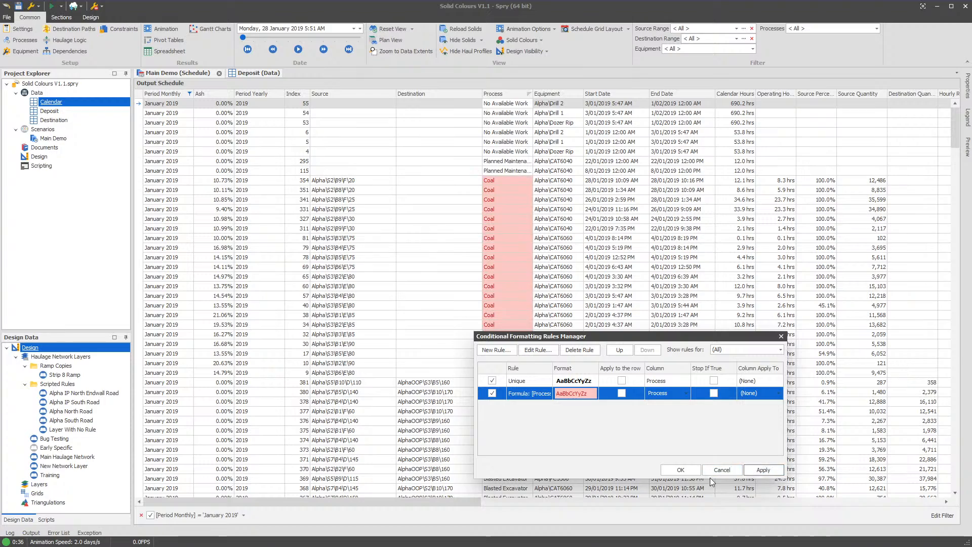
{"action": "left_click", "coordinate": [682, 466]}
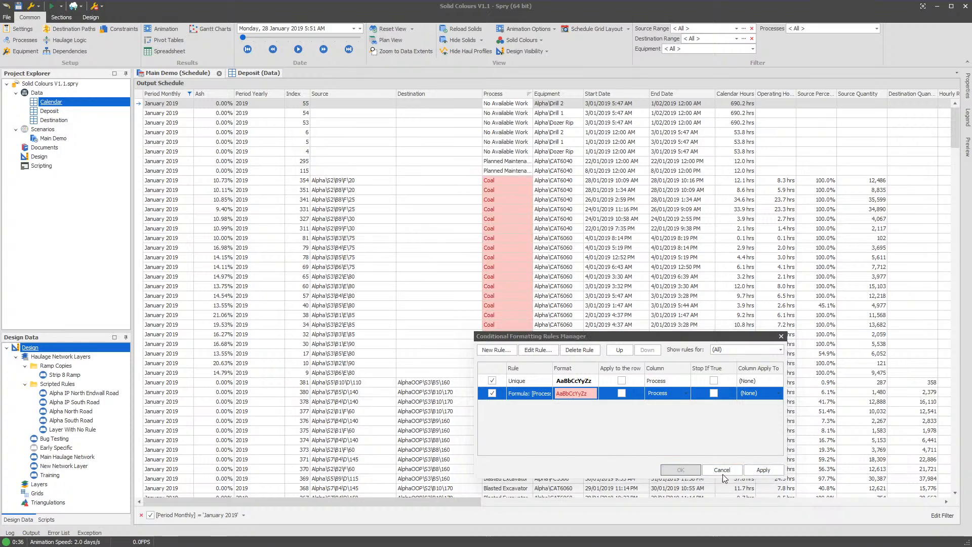
{"action": "left_click_drag", "start_coordinate": [955, 127], "coordinate": [926, 83]}
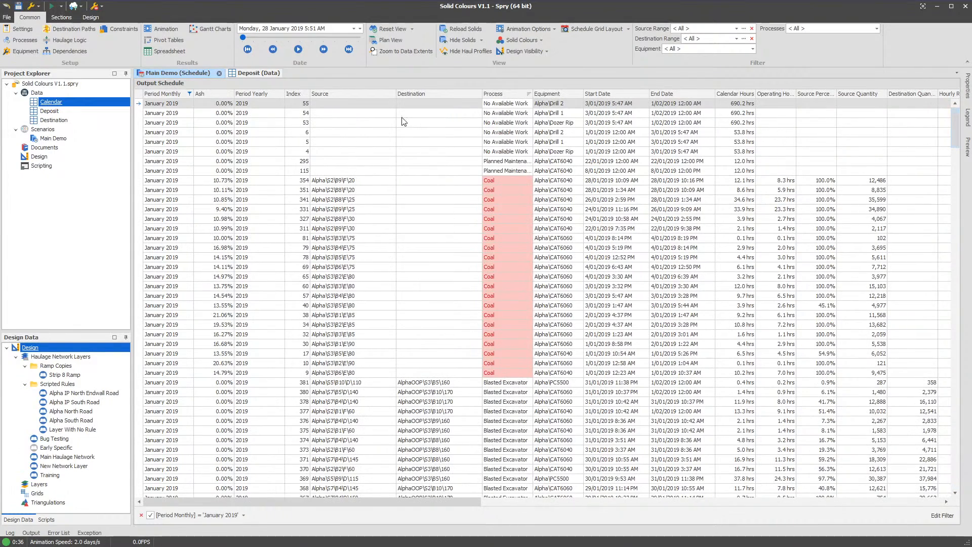
- Add light blue gradient-fill data bars to the Calendar Hours column
{"action": "left_click", "coordinate": [597, 190]}
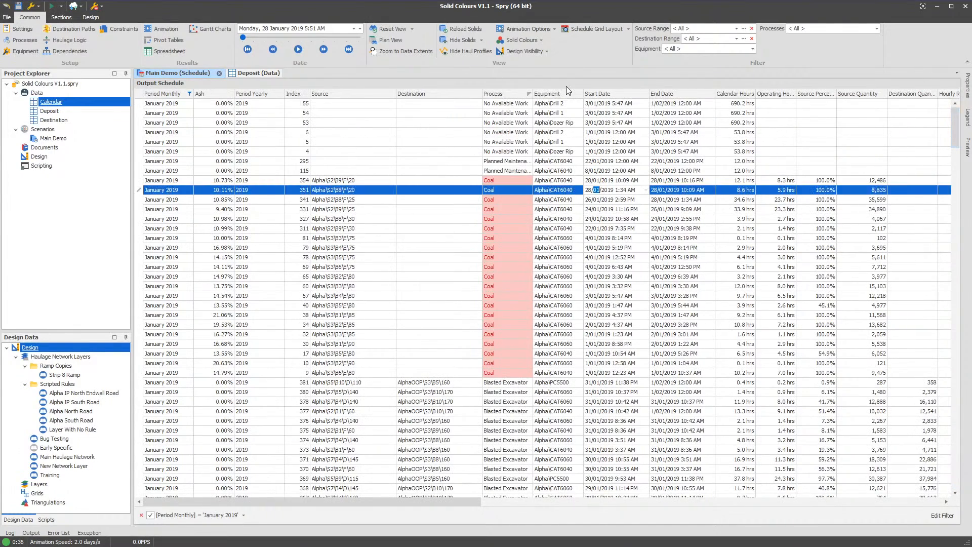
{"action": "right_click", "coordinate": [739, 95]}
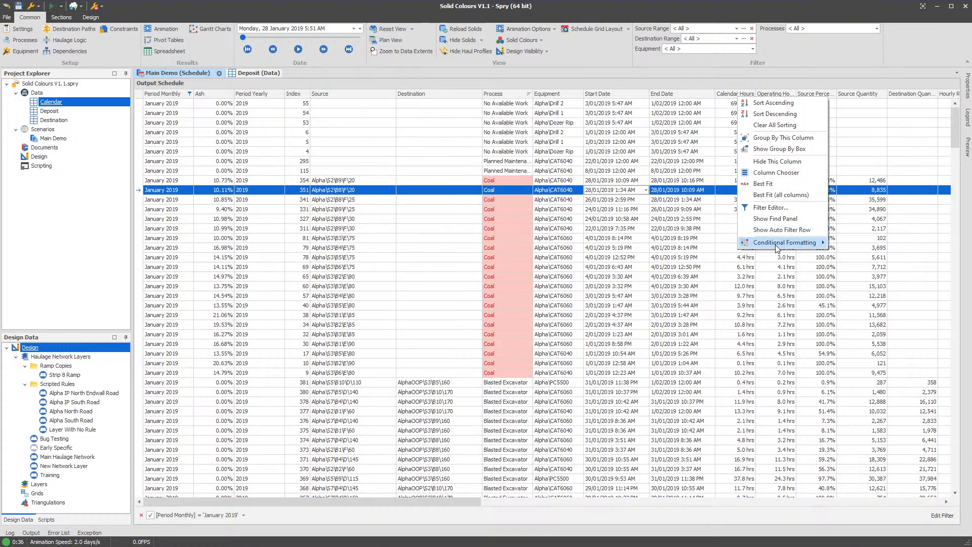
{"action": "mouse_move", "coordinate": [805, 242]}
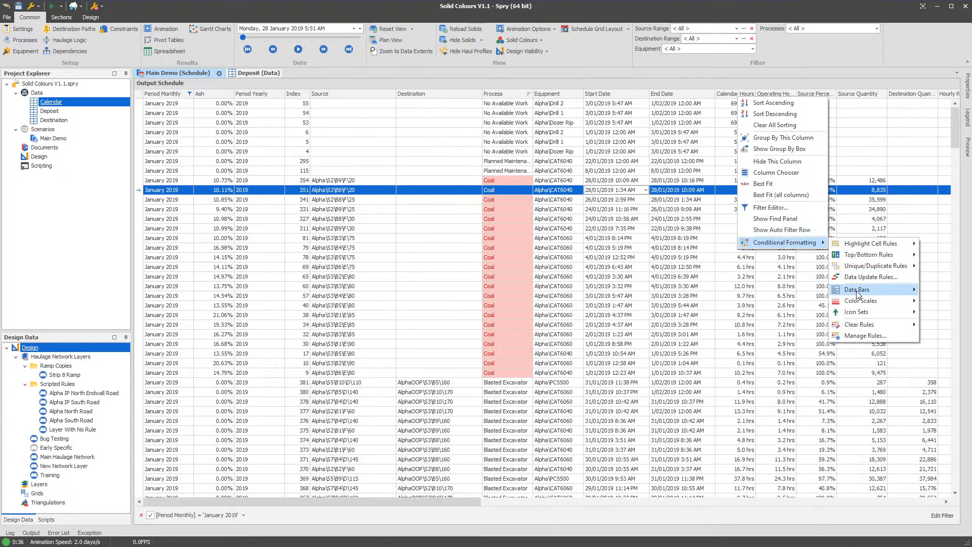
{"action": "mouse_move", "coordinate": [842, 294]}
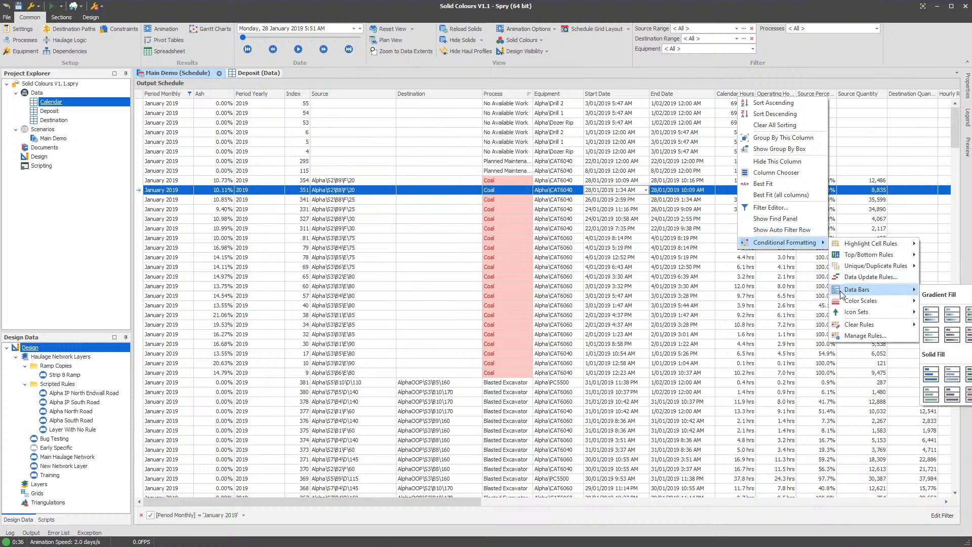
{"action": "left_click", "coordinate": [953, 315]}
{"action": "left_click", "coordinate": [691, 236]}
{"action": "left_click", "coordinate": [723, 169]}
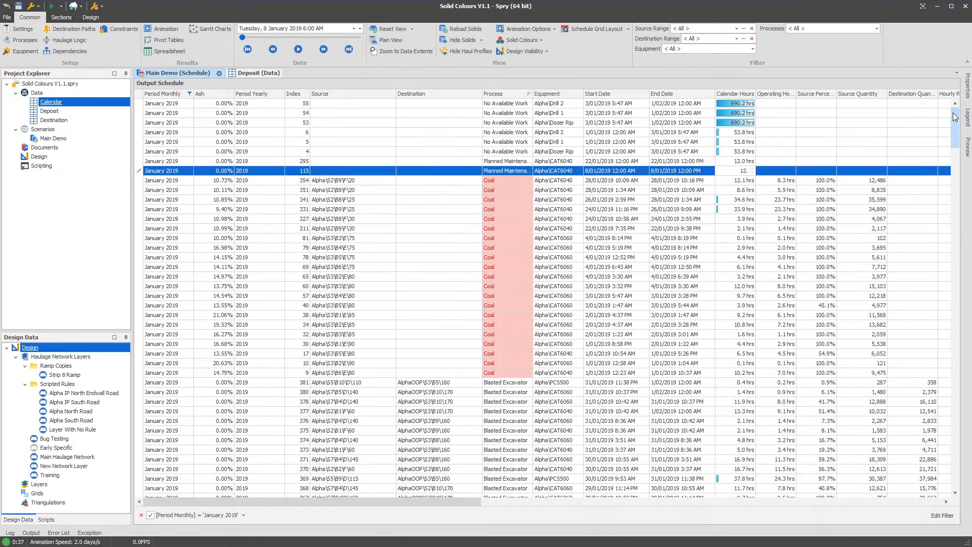
{"action": "mouse_move", "coordinate": [954, 113]}
{"action": "left_mouse_down"}
{"action": "mouse_move", "coordinate": [955, 181]}
{"action": "mouse_move", "coordinate": [952, 104]}
{"action": "left_mouse_up"}
- Export the schedule to the Downloads folder as the Excel workbook Main Demo Schedule.xlsx
{"action": "left_click", "coordinate": [80, 6]}
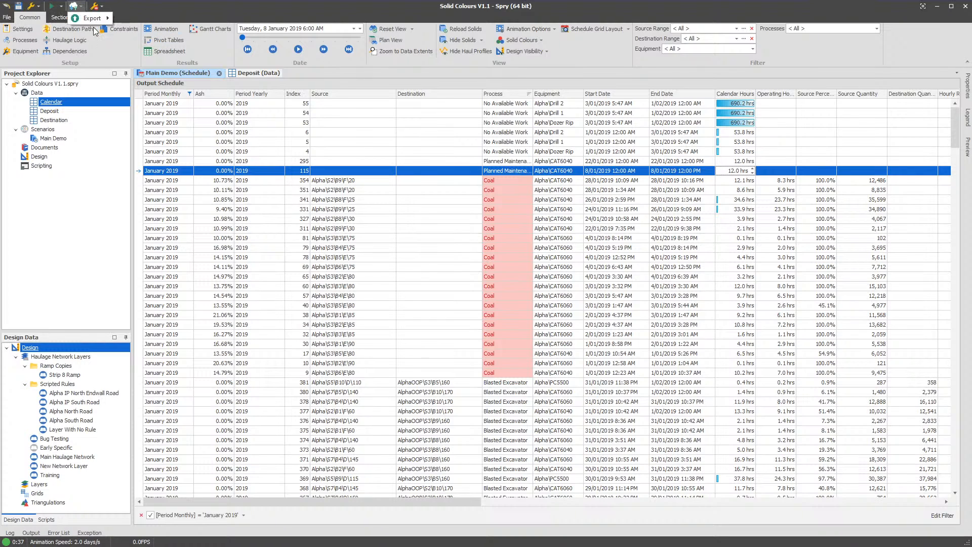
{"action": "mouse_move", "coordinate": [96, 20]}
{"action": "left_click", "coordinate": [156, 20]}
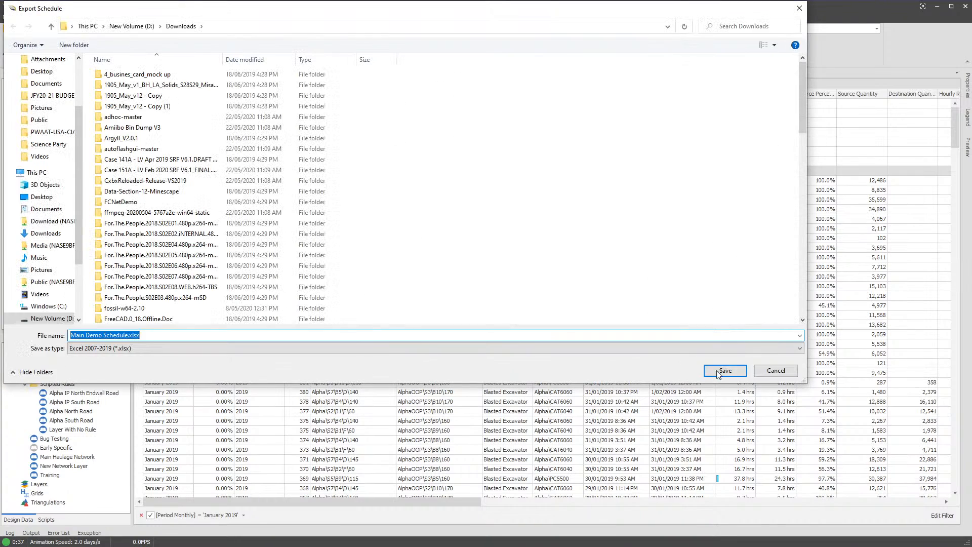
{"action": "left_click", "coordinate": [723, 371]}
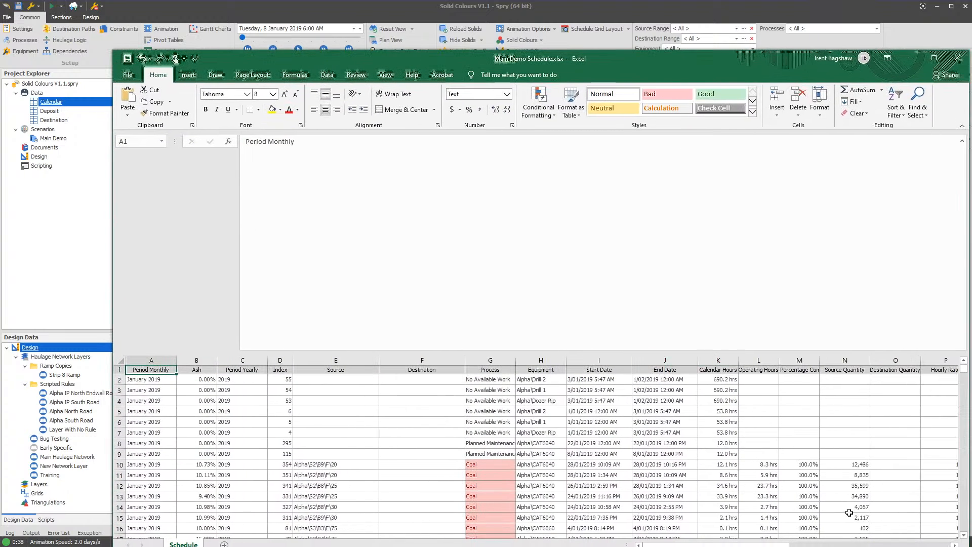
- Inspect the exported schedule and its Coal formatting in Excel, and minimise the workbook to return to Spry
{"action": "mouse_move", "coordinate": [964, 370]}
{"action": "left_mouse_down"}
{"action": "mouse_move", "coordinate": [966, 386]}
{"action": "mouse_move", "coordinate": [964, 365]}
{"action": "left_mouse_up"}
{"action": "left_click_drag", "start_coordinate": [629, 61], "coordinate": [607, 15]}
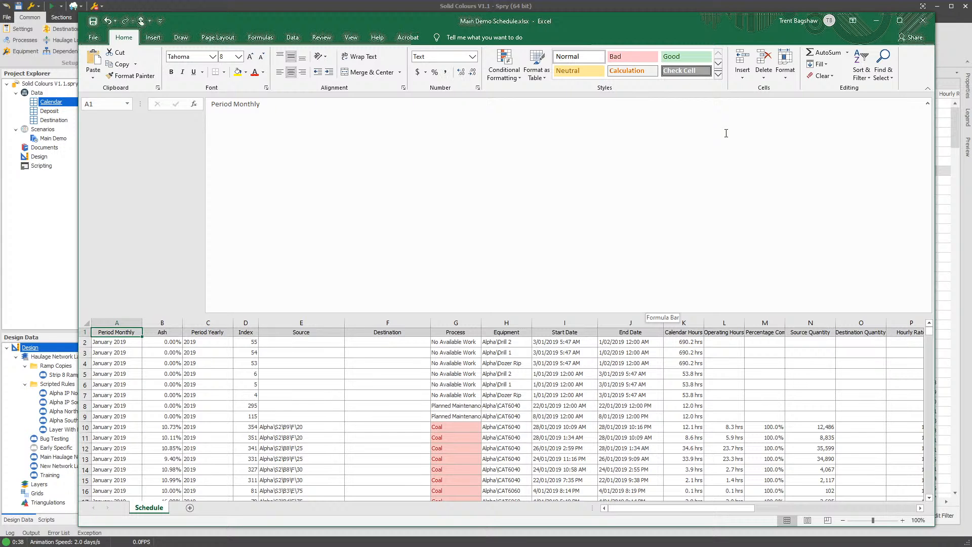
{"action": "left_click", "coordinate": [876, 21]}
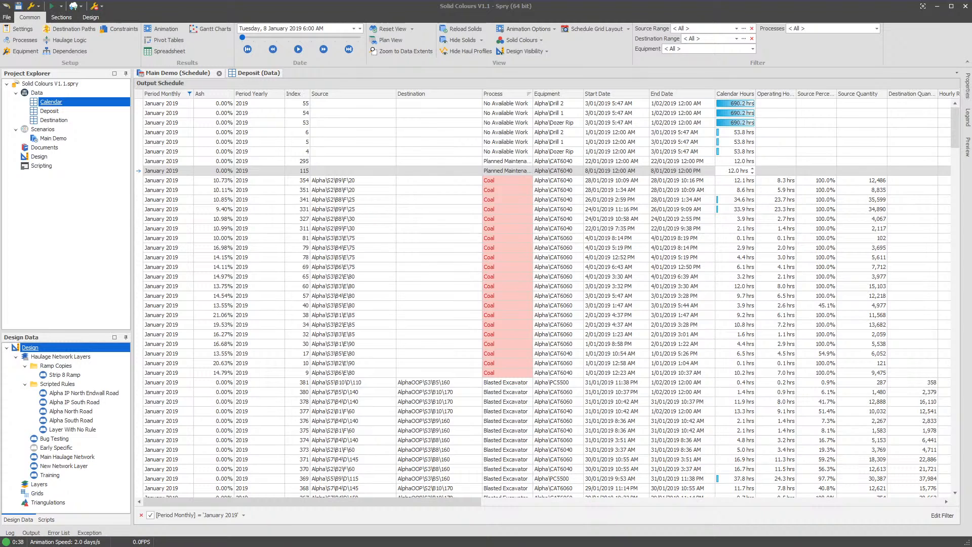